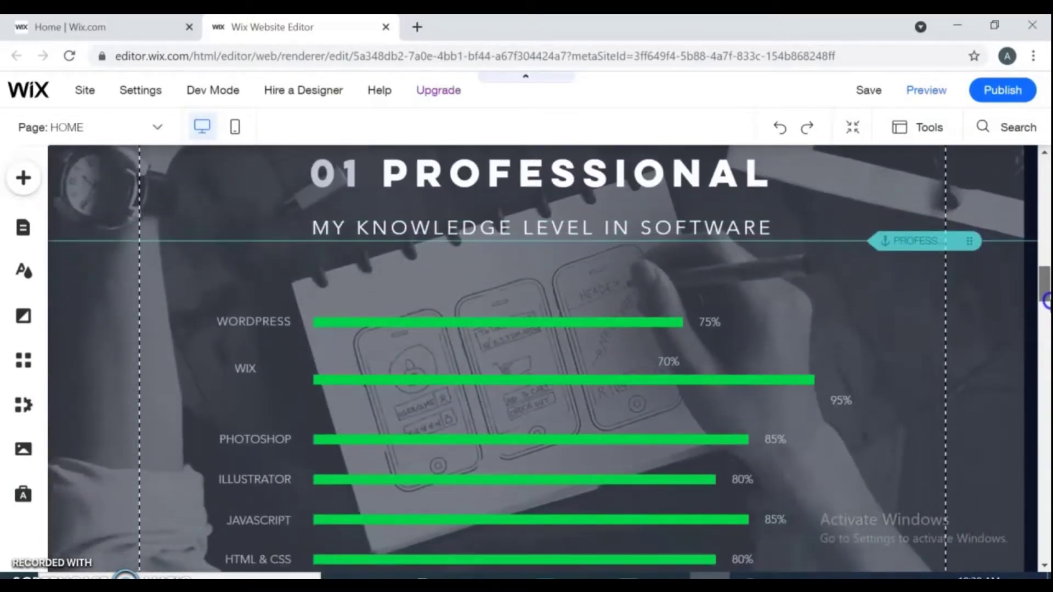
pyautogui.moveTo(1046, 300); pyautogui.dragTo(1046, 414)
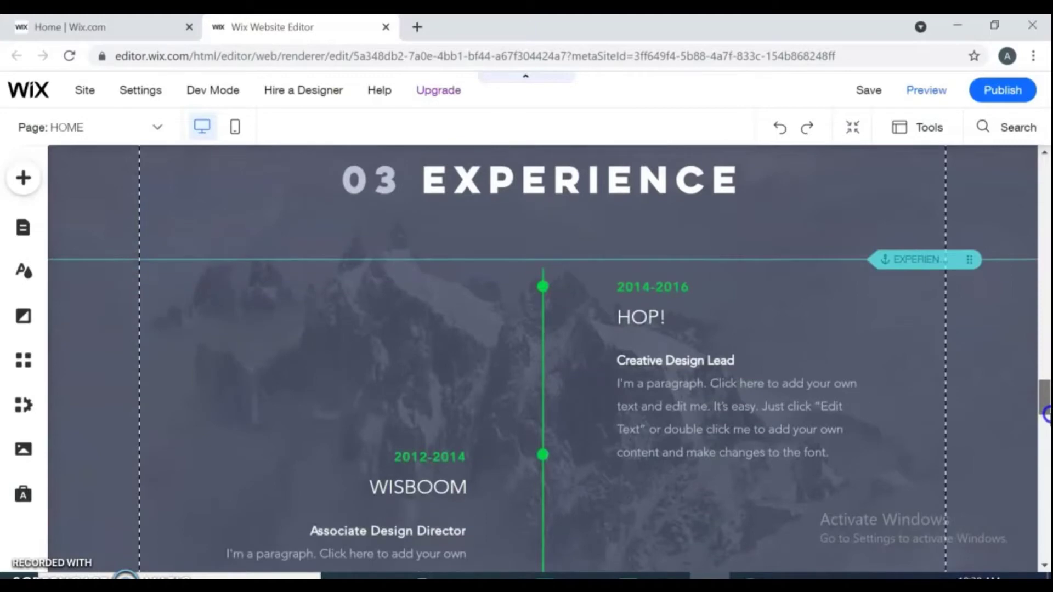
pyautogui.moveTo(1046, 415); pyautogui.dragTo(1044, 129)
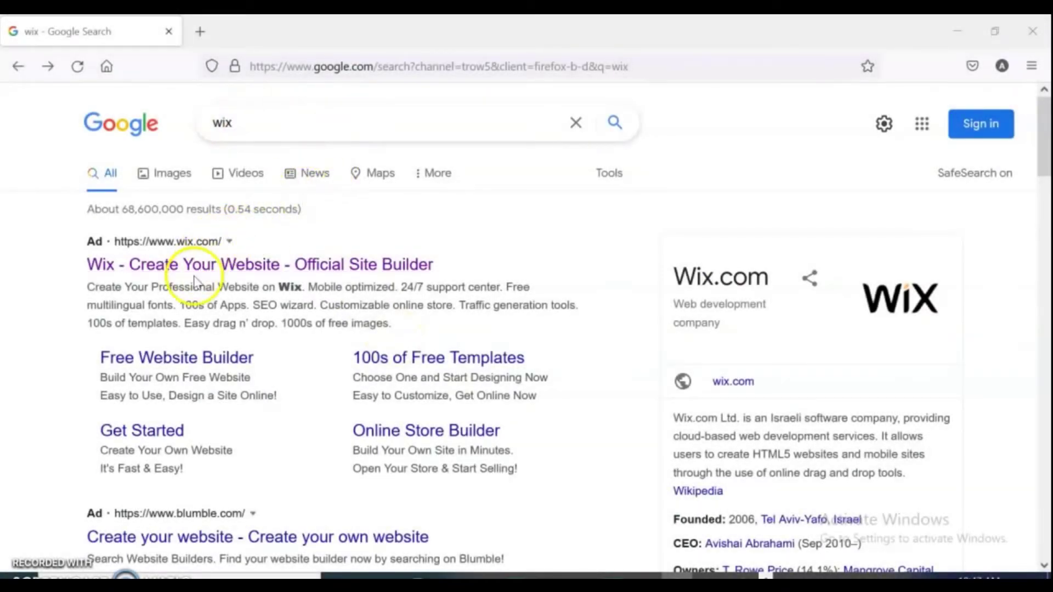
# Open the official Wix site from the search results and start website creation to reach the login page
pyautogui.click(234, 266)
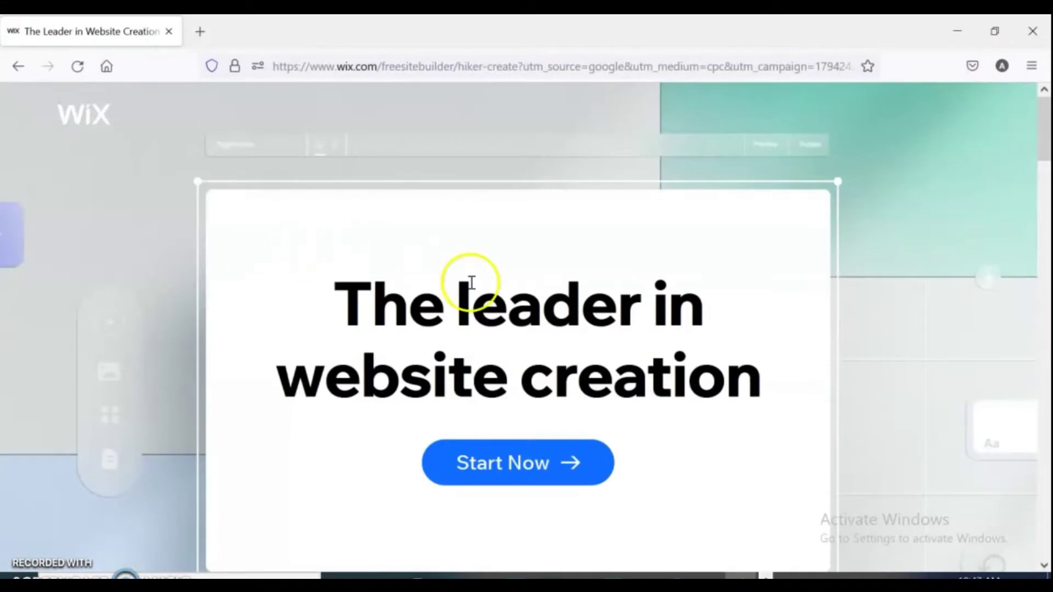
pyautogui.click(519, 464)
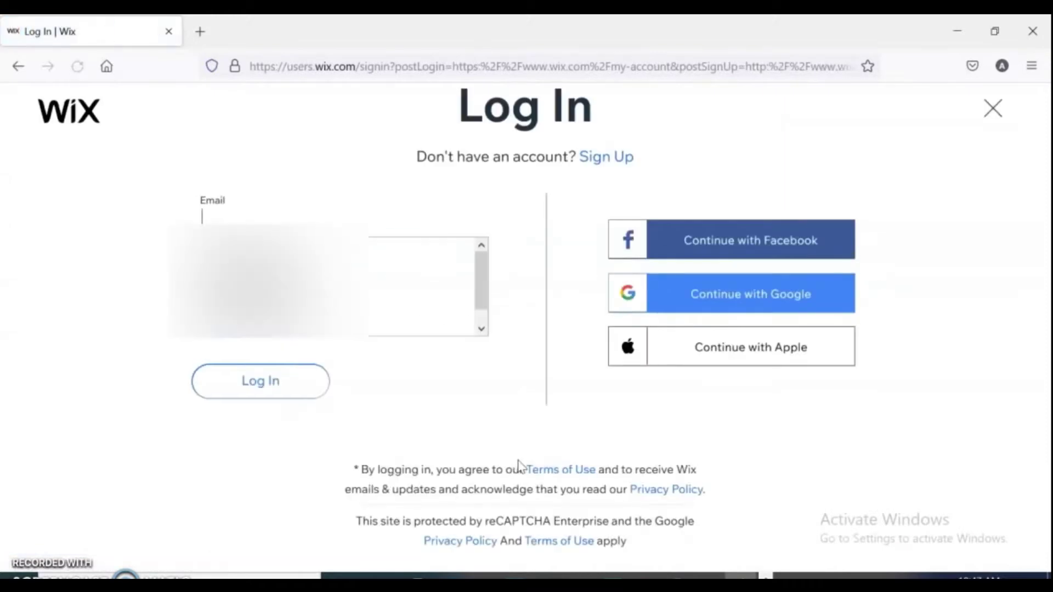
# Log in to Wix with the account e-mail and password, and decline saving the login in the browser
pyautogui.click(382, 217)
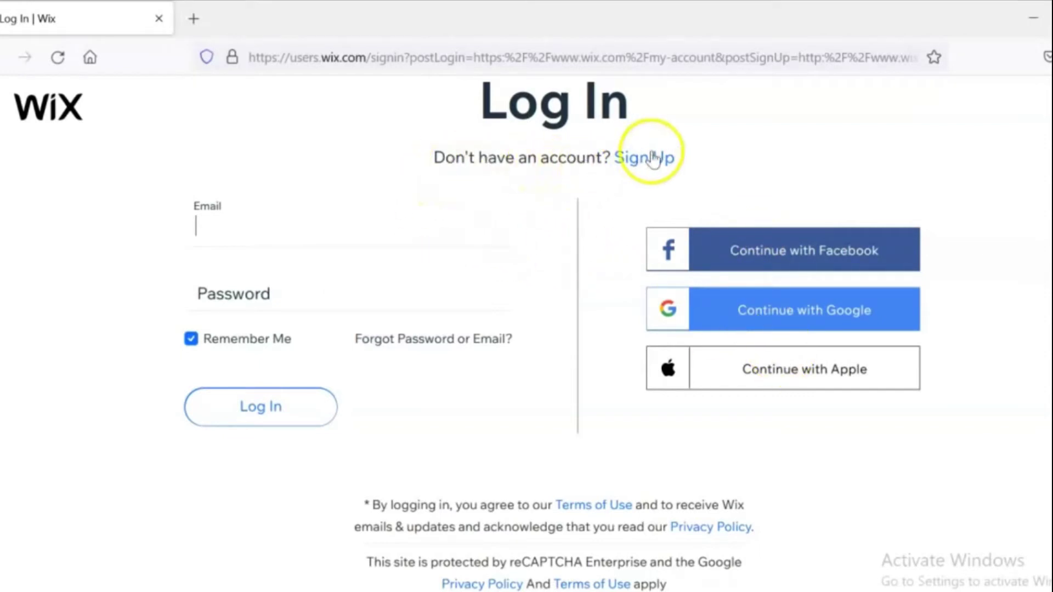
pyautogui.click(298, 228)
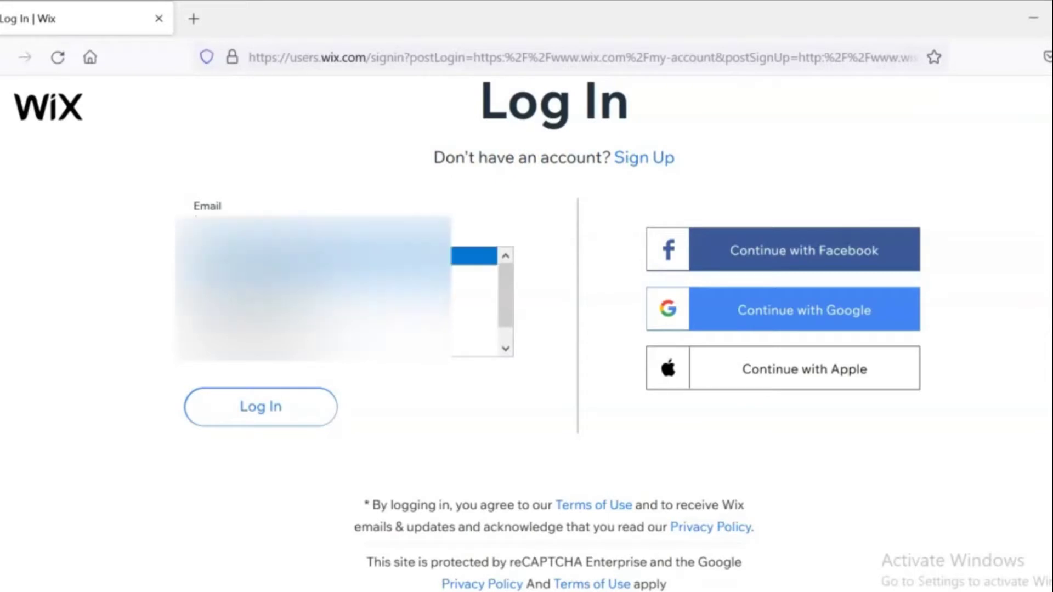
pyautogui.click(308, 299)
pyautogui.click(308, 304)
pyautogui.write('•')
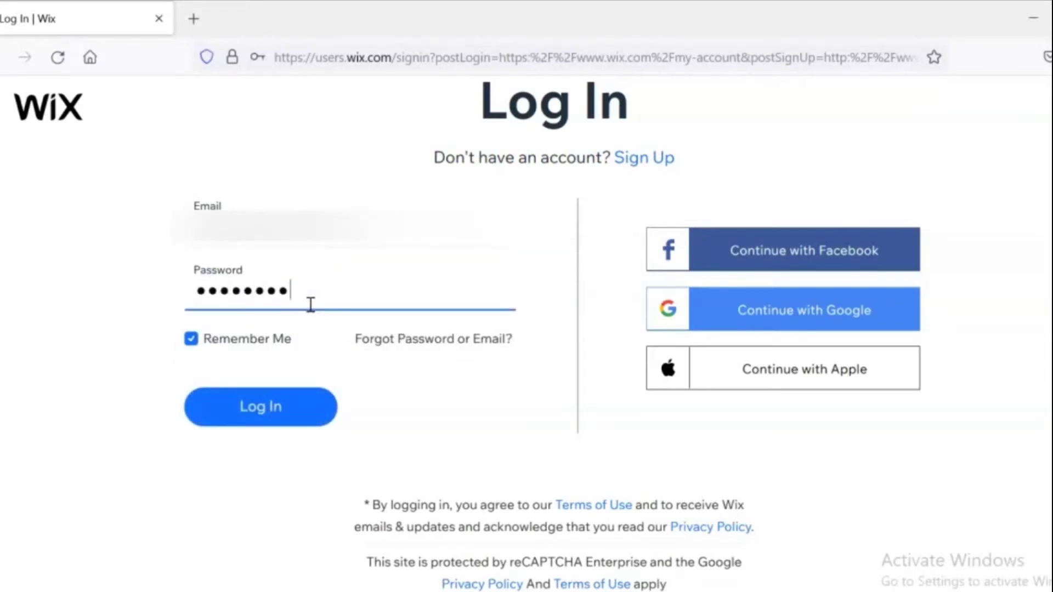
pyautogui.click(277, 408)
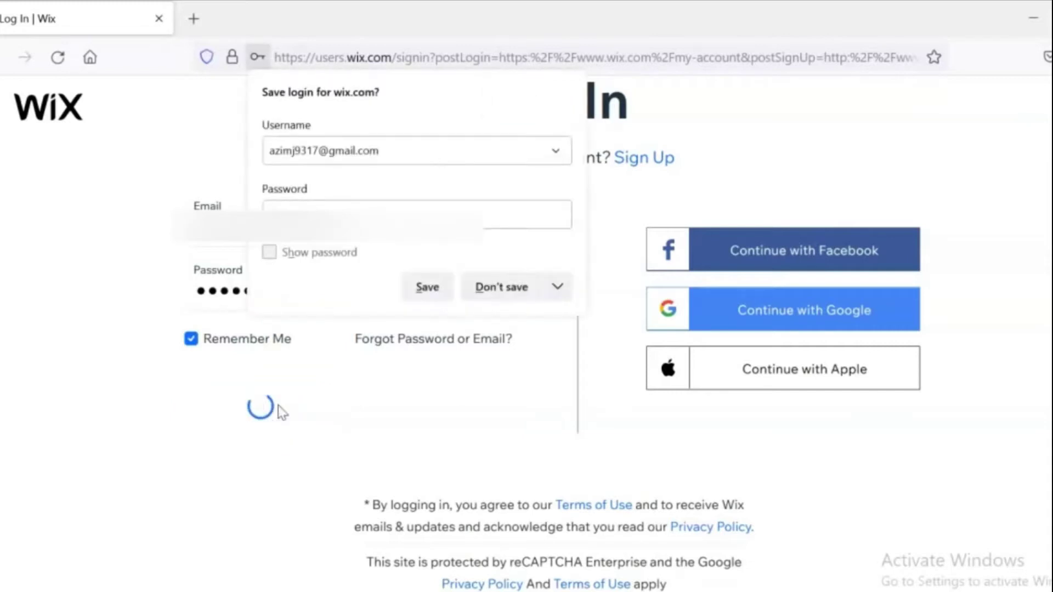
pyautogui.click(501, 286)
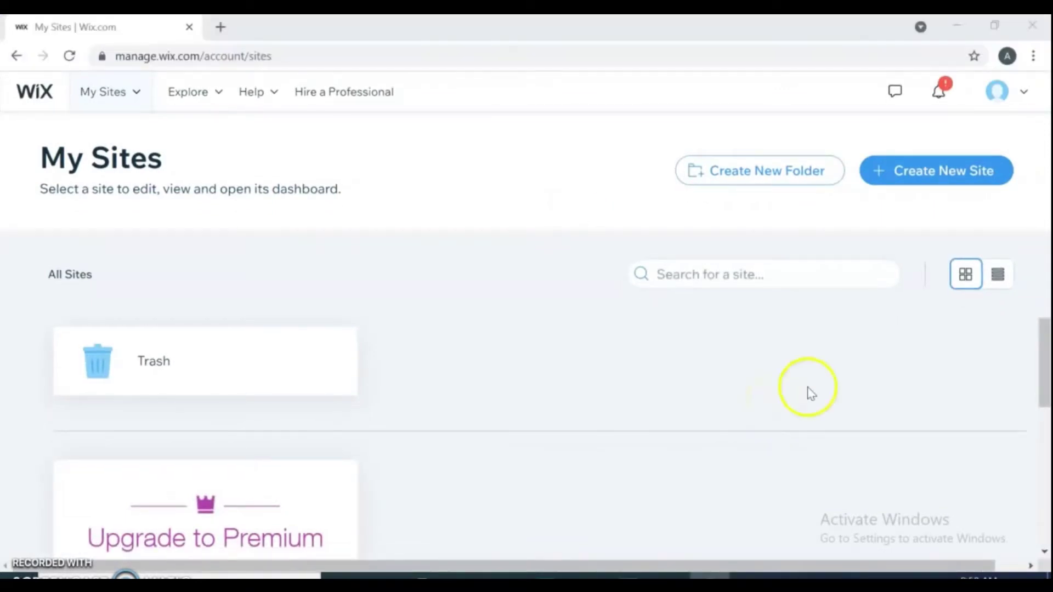
# Create a new site and set its website type to Portfolio
pyautogui.click(934, 185)
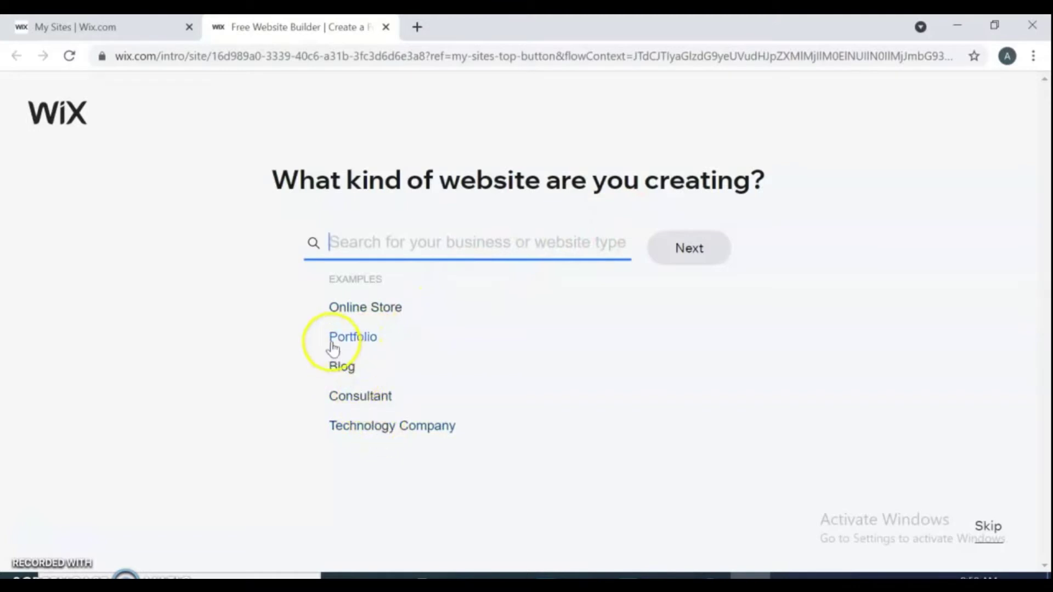
pyautogui.click(364, 339)
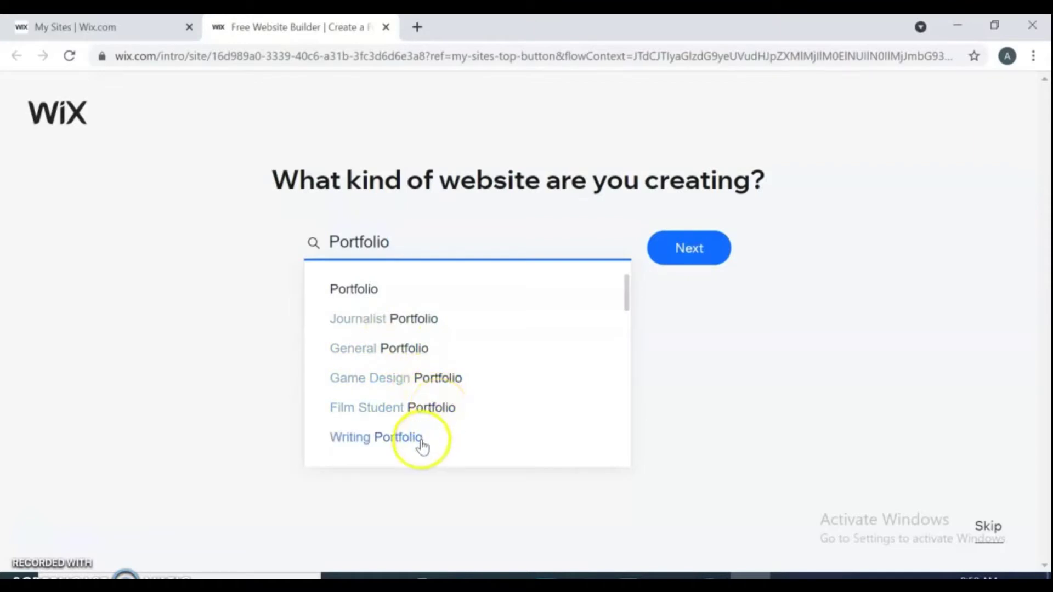
pyautogui.click(679, 254)
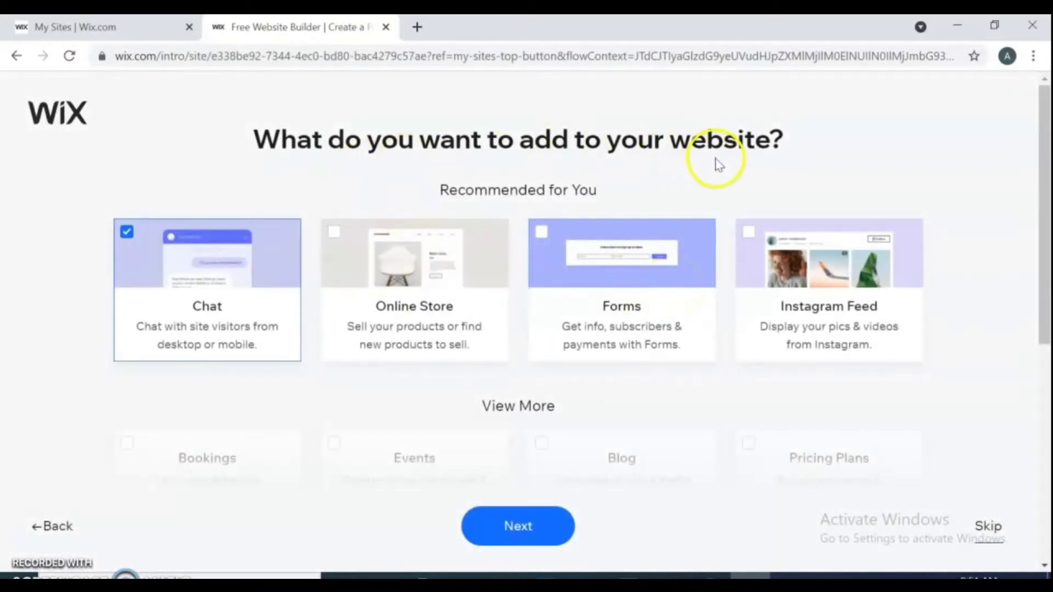
# Review the available site features, continue with only Chat selected, and choose to build the website by editing a template
pyautogui.scroll(-8, 604, 449)
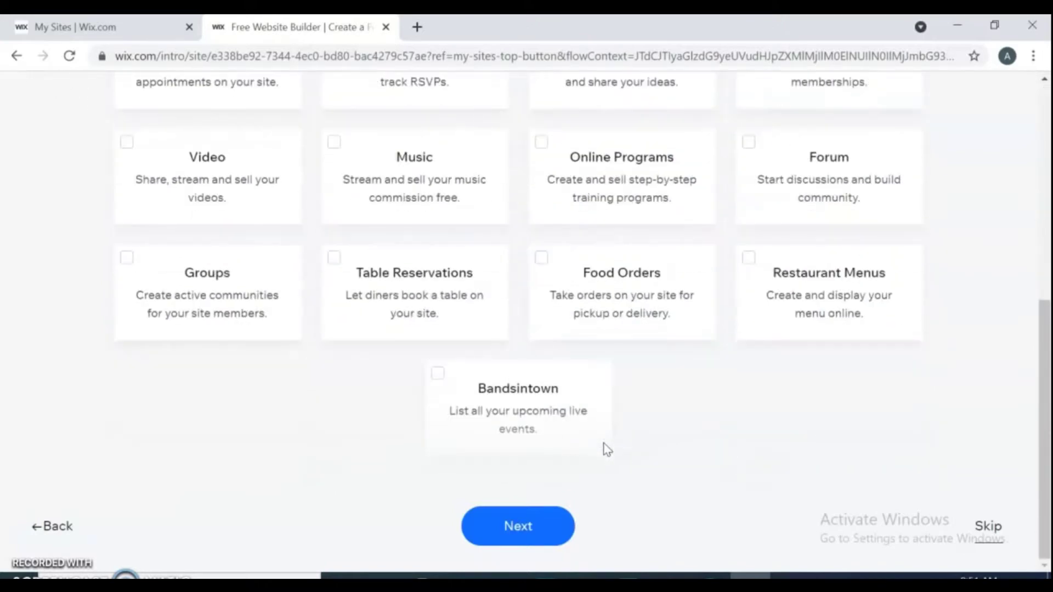
pyautogui.scroll(10, 605, 448)
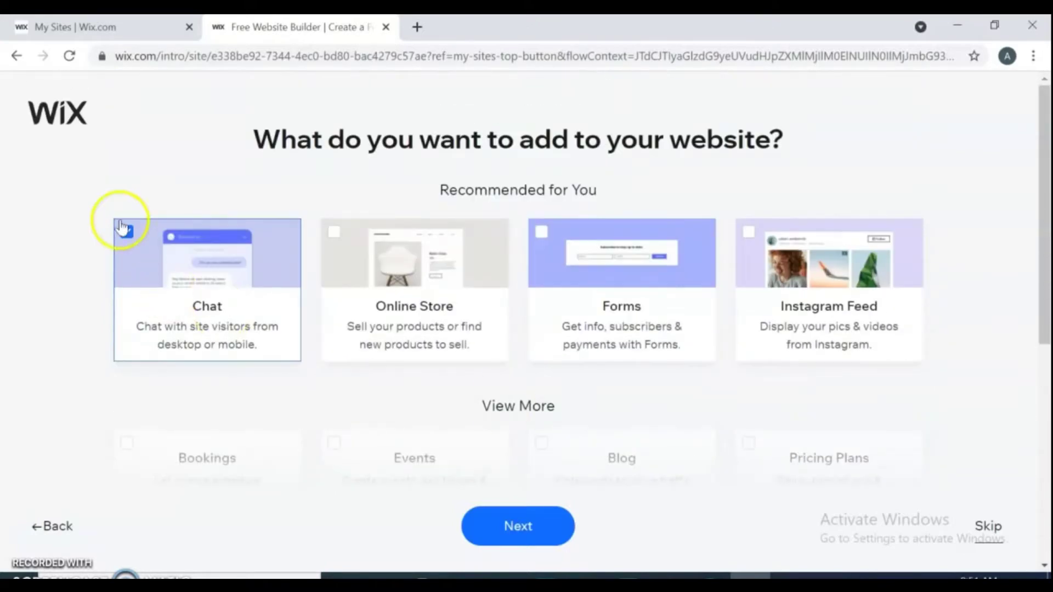
pyautogui.click(518, 526)
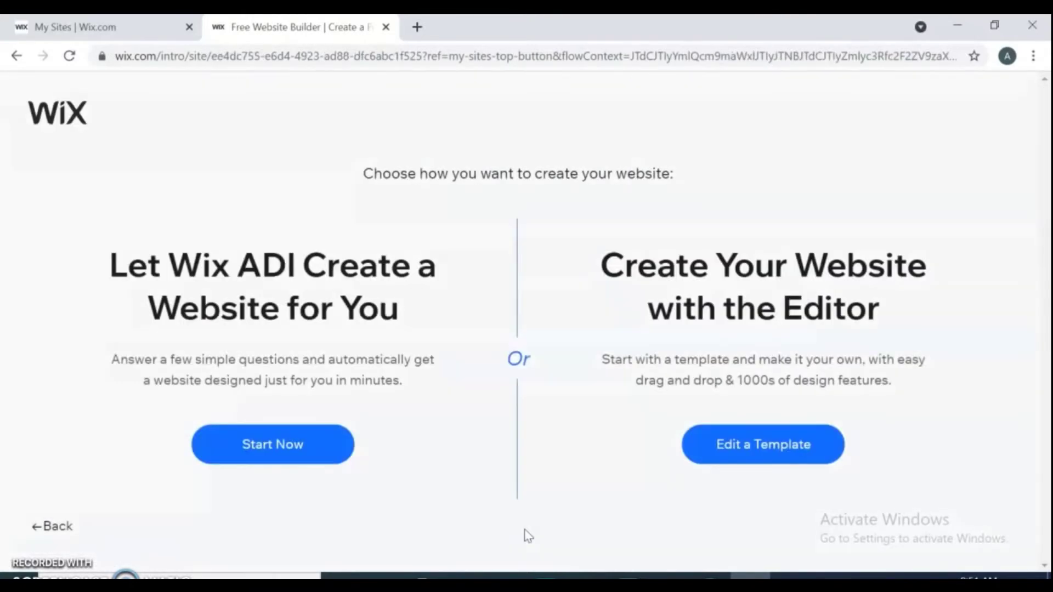
pyautogui.click(724, 450)
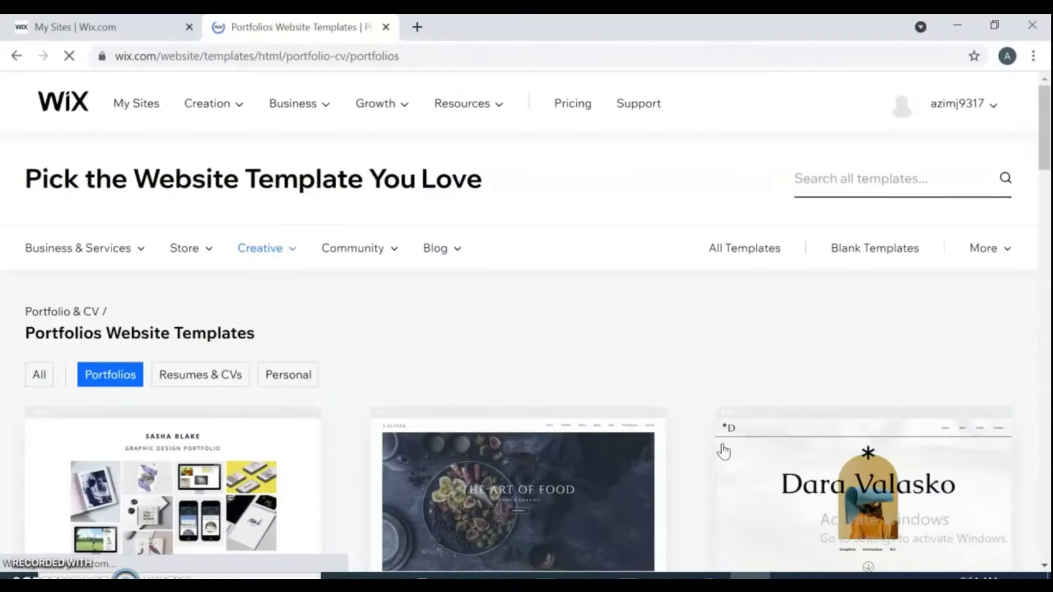
# Browse the first two pages of Portfolios templates and preview the Acting Resume template, closing the preview when done
pyautogui.scroll(-6, 724, 450)
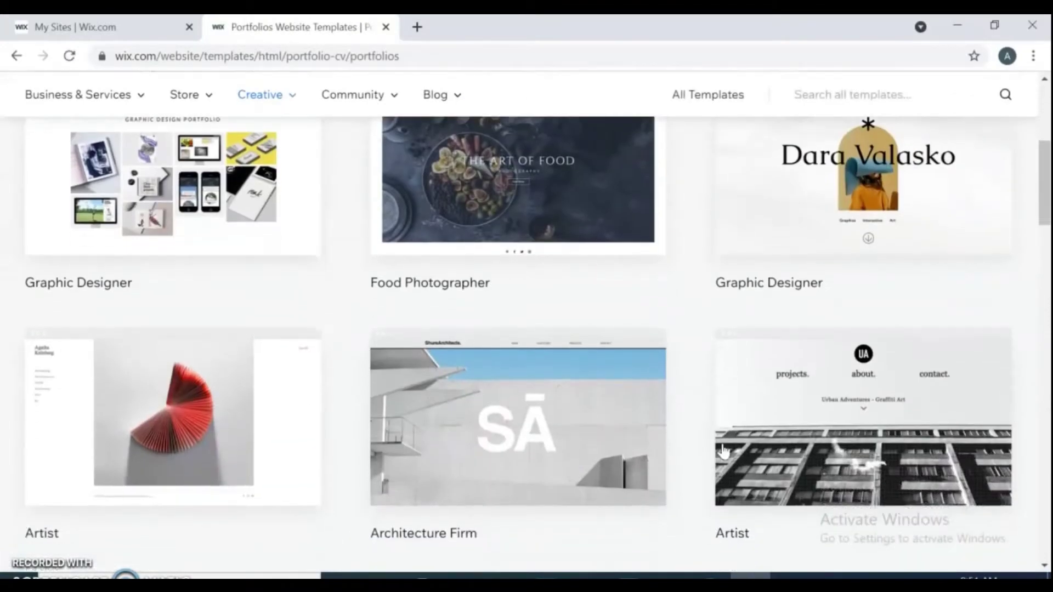
pyautogui.scroll(-12, 724, 450)
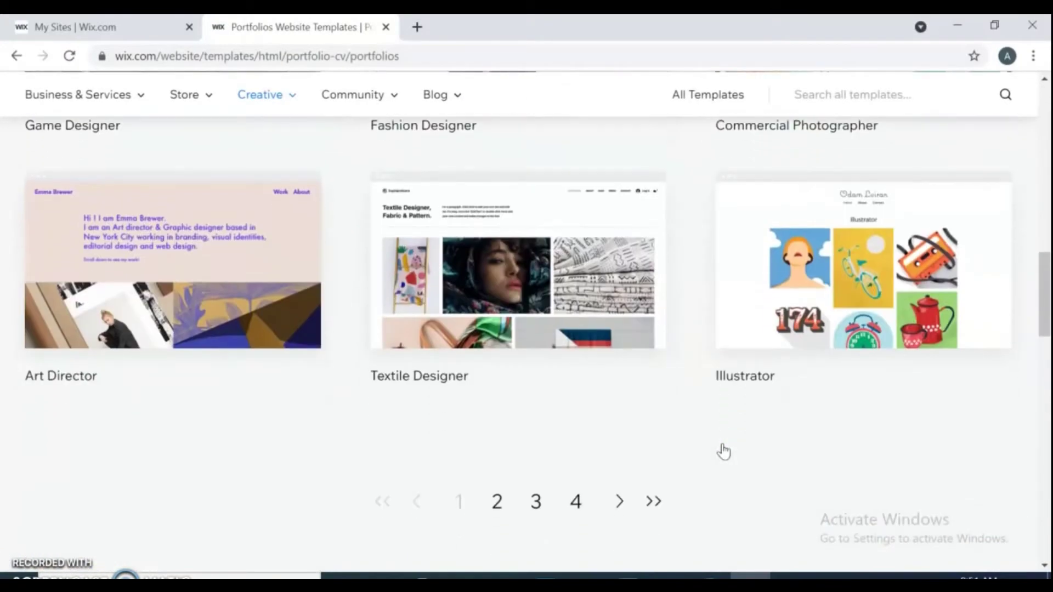
pyautogui.click(497, 501)
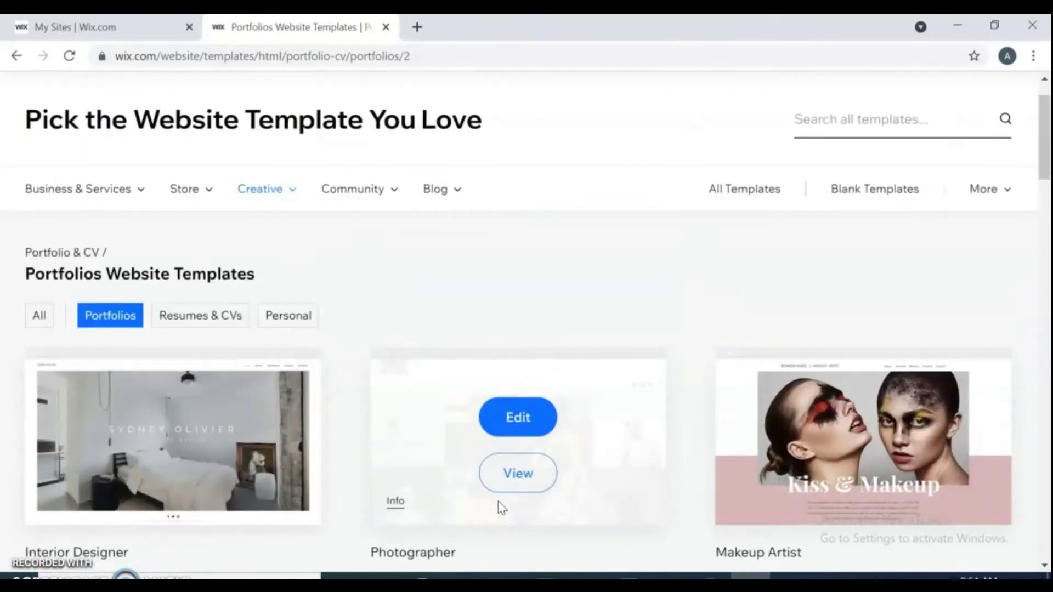
pyautogui.scroll(-5, 499, 501)
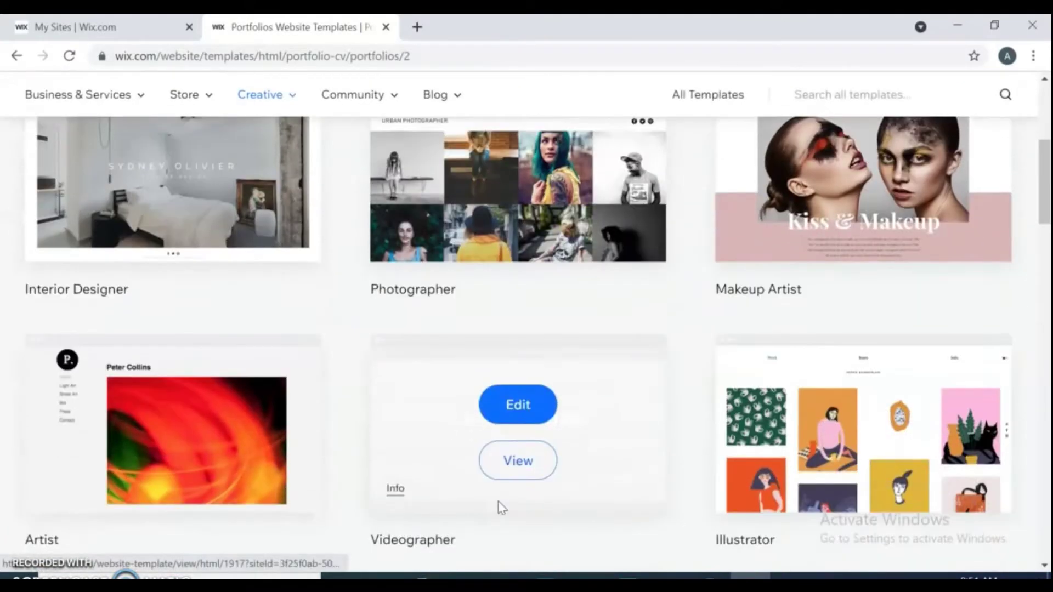
pyautogui.scroll(-9, 498, 501)
pyautogui.scroll(-2, 501, 507)
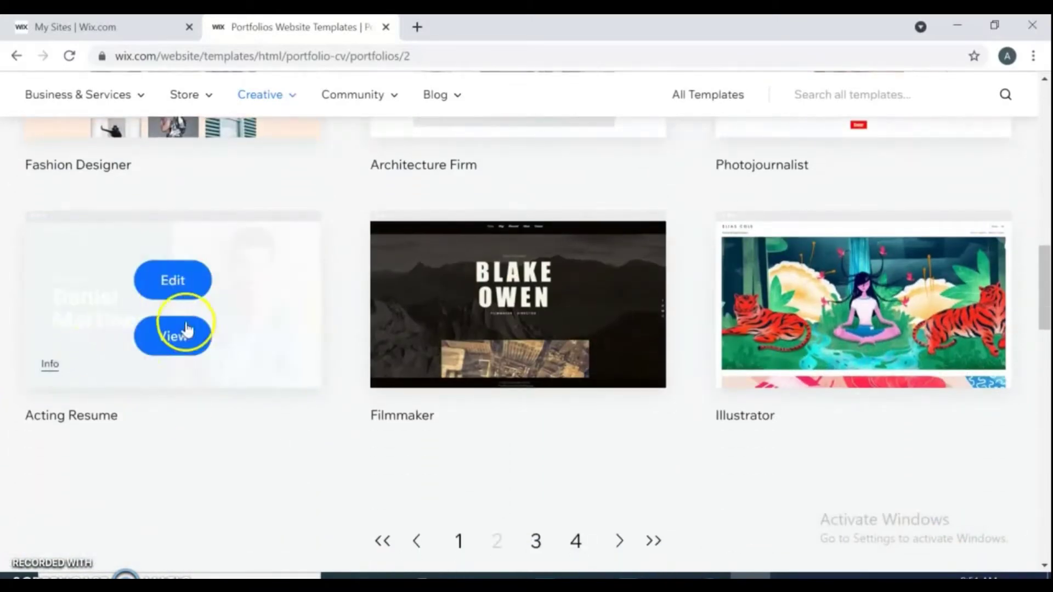
pyautogui.click(188, 337)
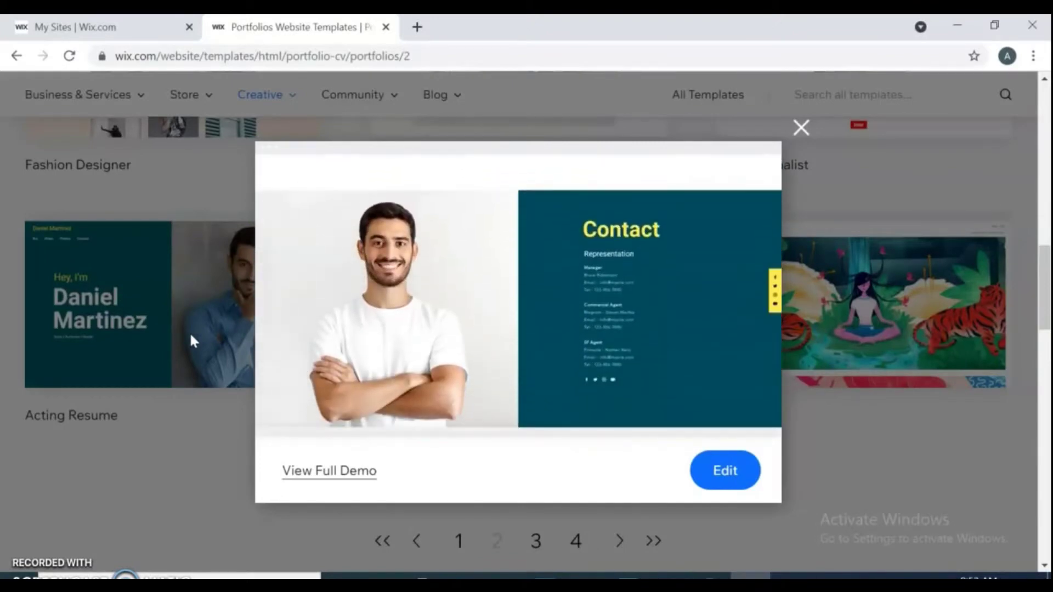
pyautogui.click(801, 129)
# Search all website templates for "student portfolio"
pyautogui.click(837, 94)
pyautogui.write('student portfolio')
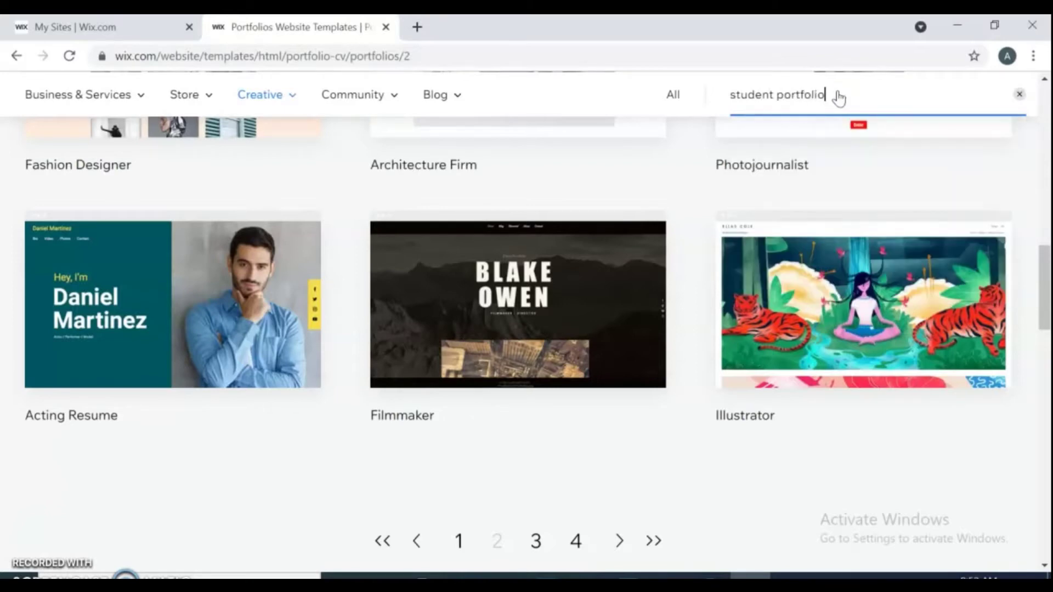
pyautogui.press('Return')
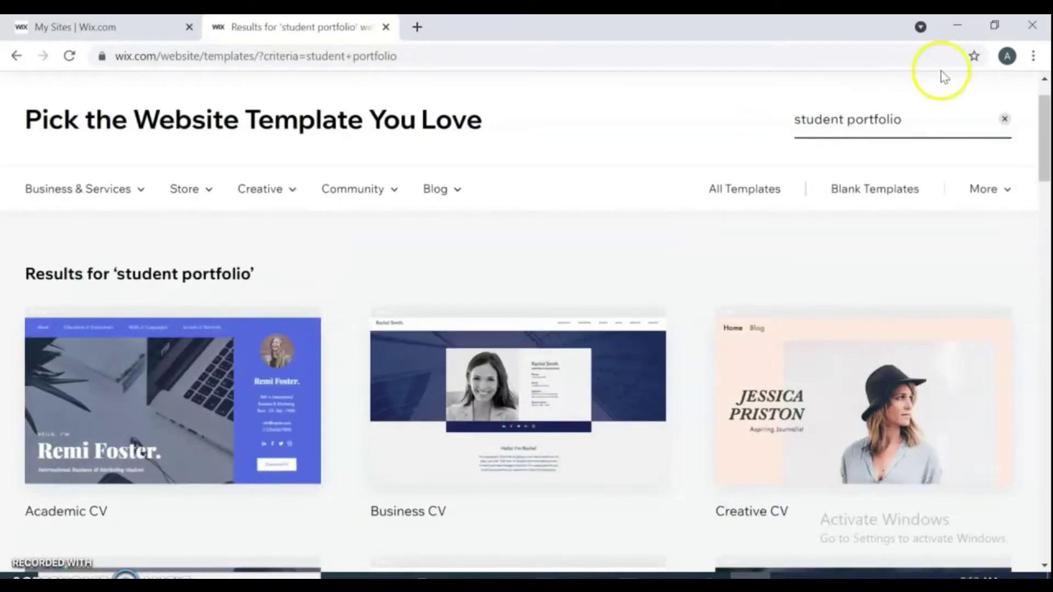
# Preview the Academic CV template from the search results and close the preview
pyautogui.moveTo(1046, 124); pyautogui.dragTo(1046, 159)
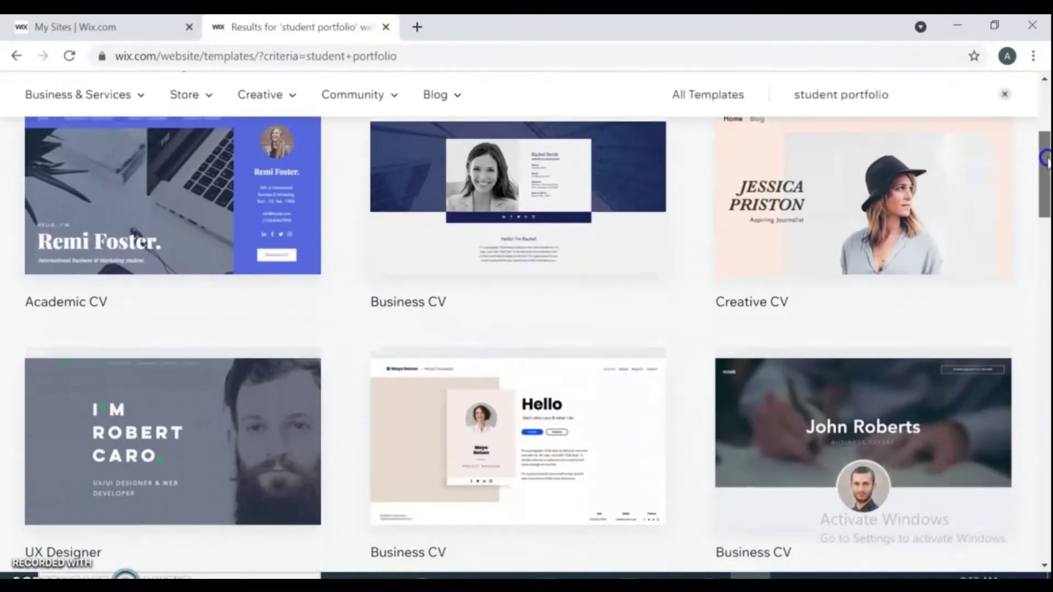
pyautogui.click(127, 259)
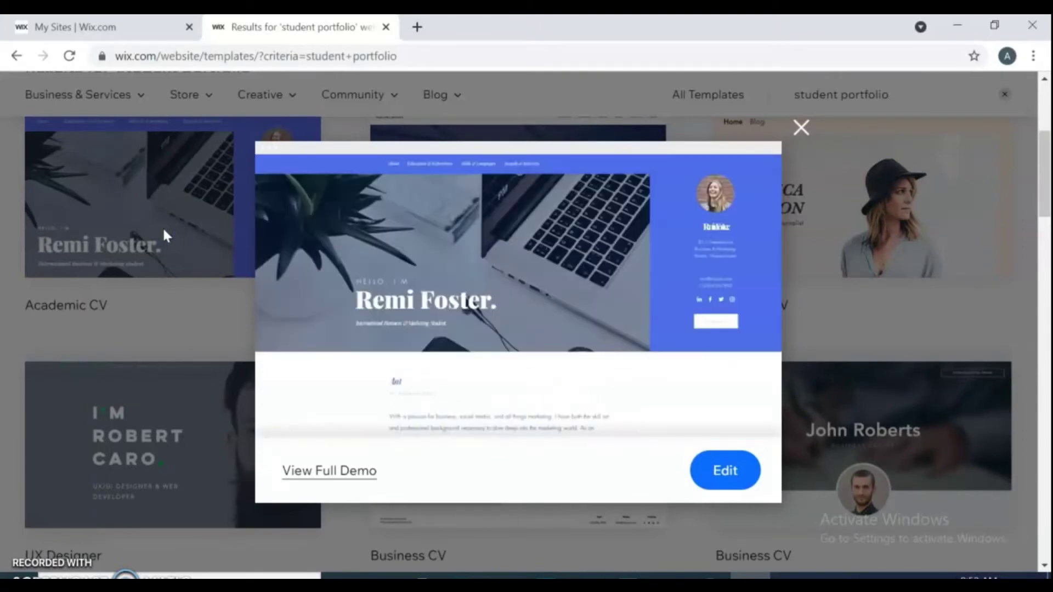
pyautogui.click(798, 127)
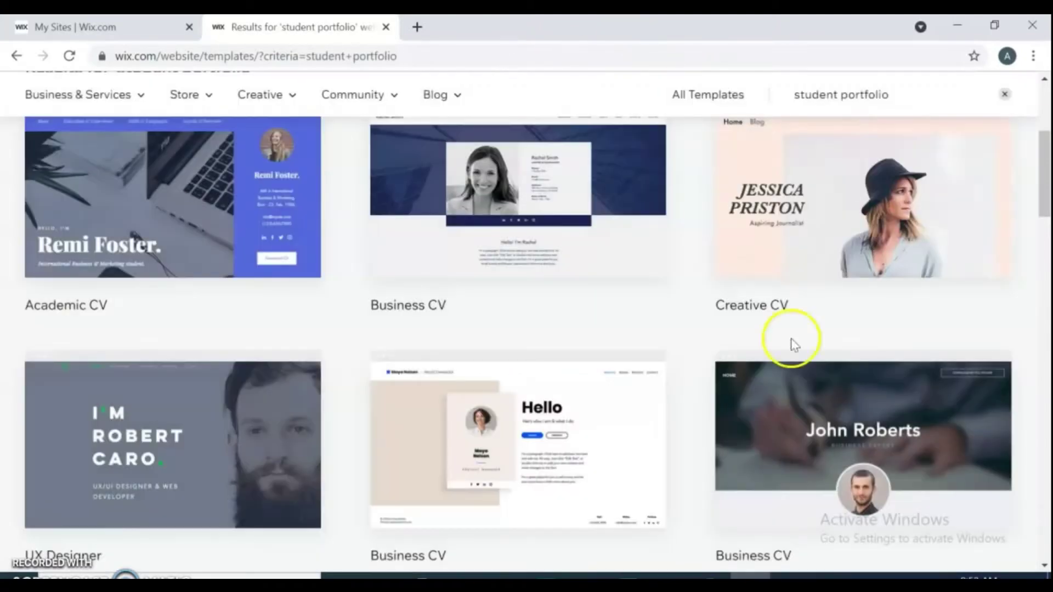
# Browse the student portfolio template results through to the last page and return to the first page
pyautogui.moveTo(1044, 158); pyautogui.dragTo(1034, 277)
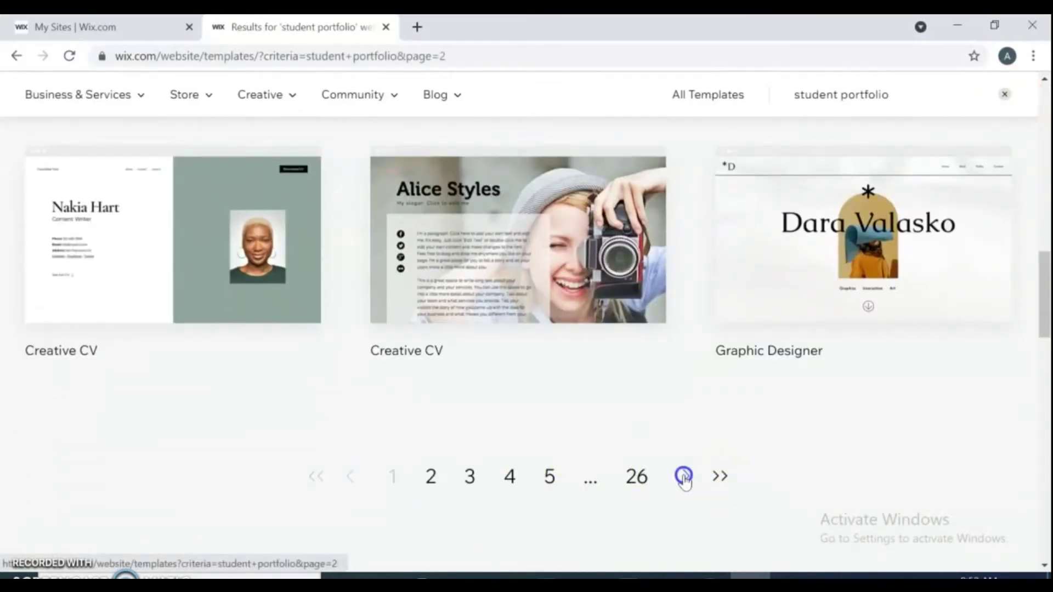
pyautogui.click(684, 476)
pyautogui.moveTo(1041, 159); pyautogui.dragTo(1037, 343)
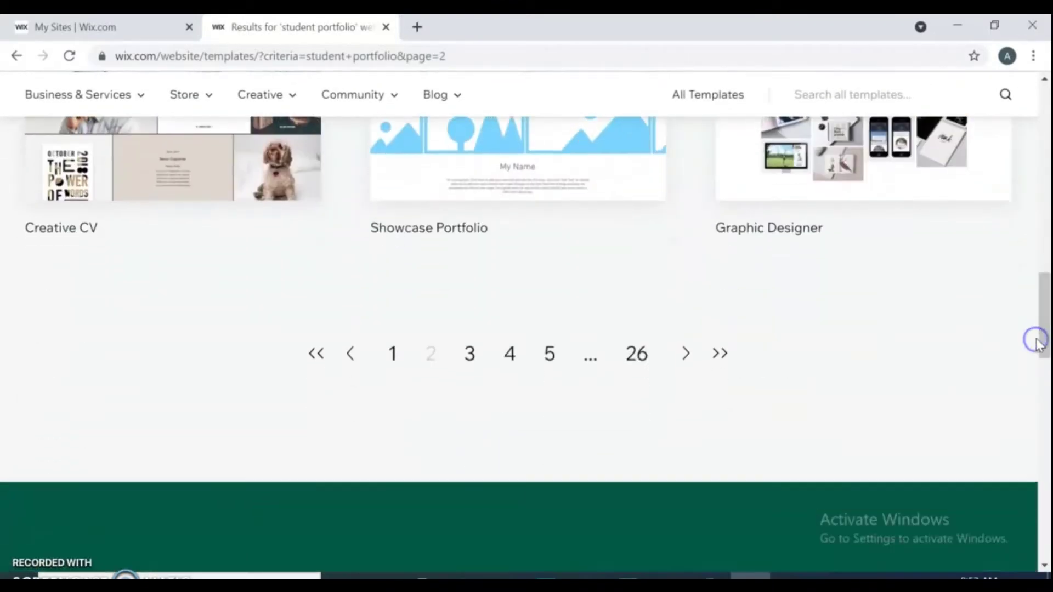
pyautogui.click(686, 355)
pyautogui.moveTo(1045, 131); pyautogui.dragTo(1038, 291)
pyautogui.click(684, 425)
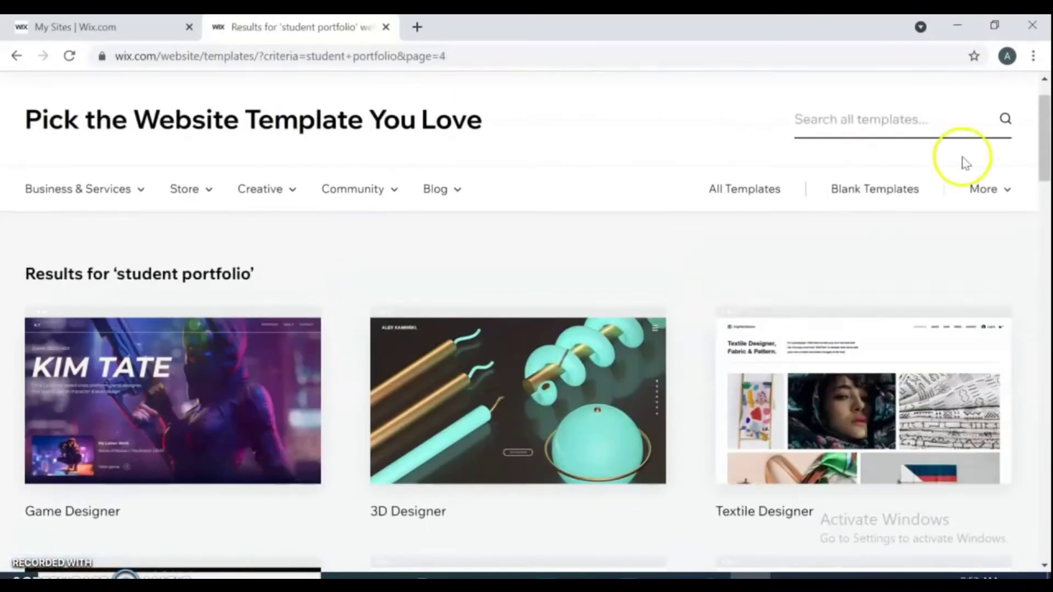
pyautogui.moveTo(1040, 148); pyautogui.dragTo(1041, 325)
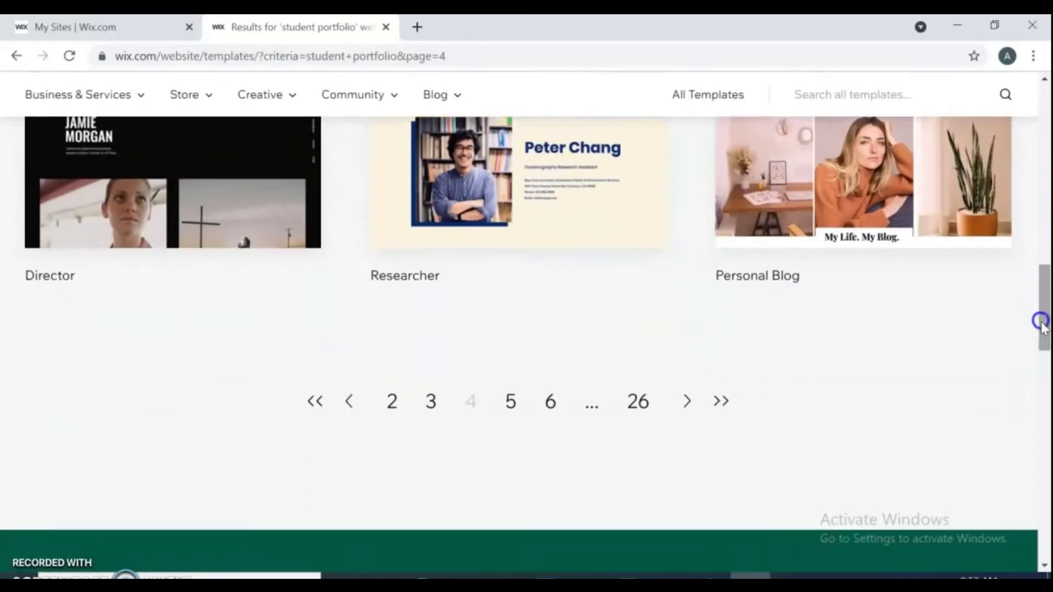
pyautogui.click(688, 402)
pyautogui.moveTo(1040, 141); pyautogui.dragTo(1027, 294)
pyautogui.click(719, 484)
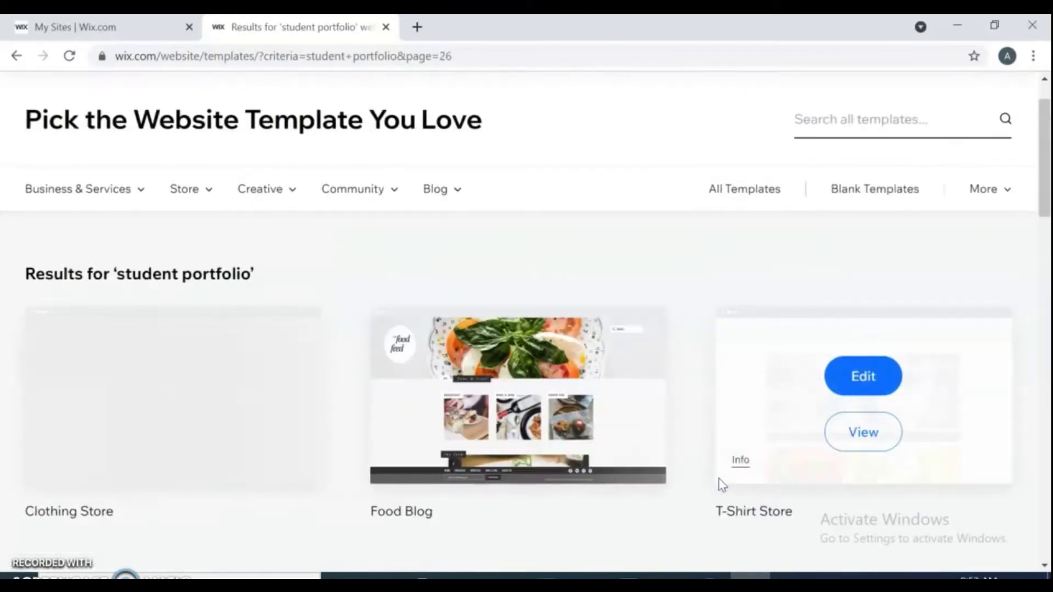
pyautogui.moveTo(1034, 146); pyautogui.dragTo(989, 173)
pyautogui.click(385, 506)
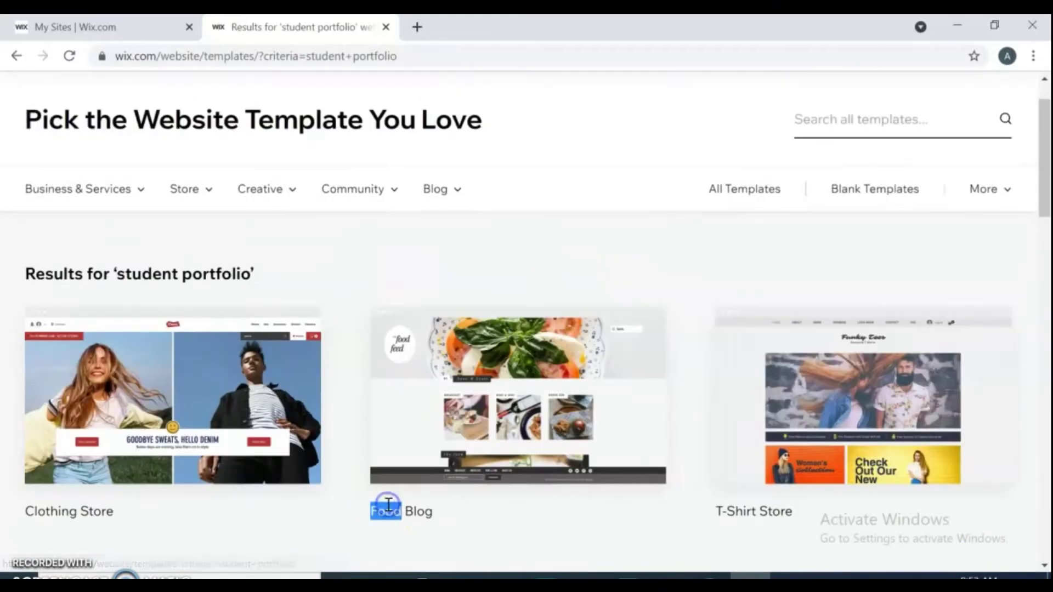
# Open the preview of the UX Designer template in the student portfolio results
pyautogui.moveTo(1043, 156); pyautogui.dragTo(1044, 185)
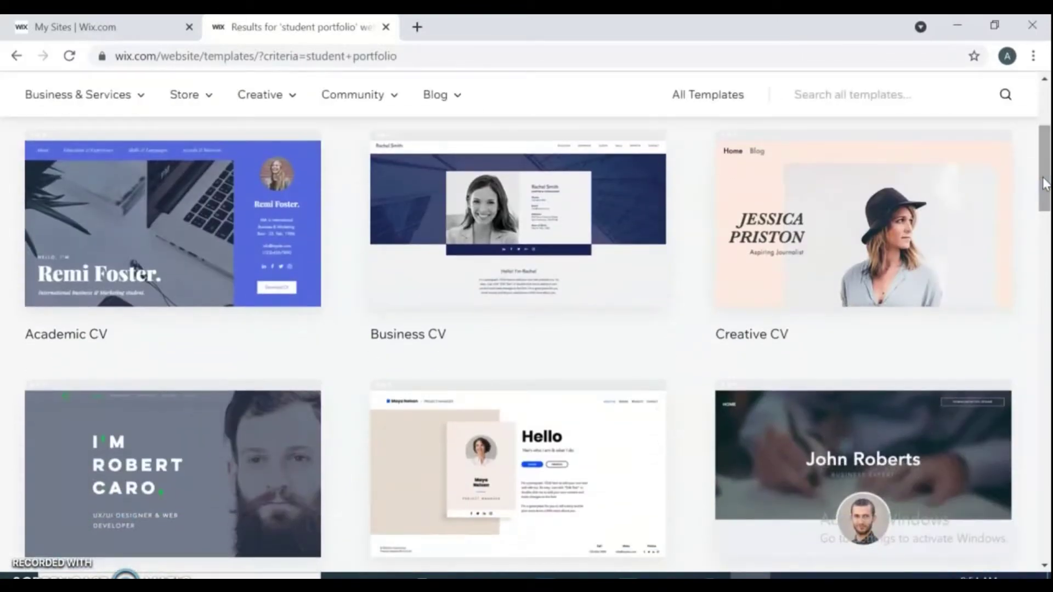
pyautogui.moveTo(270, 435)
pyautogui.click(170, 502)
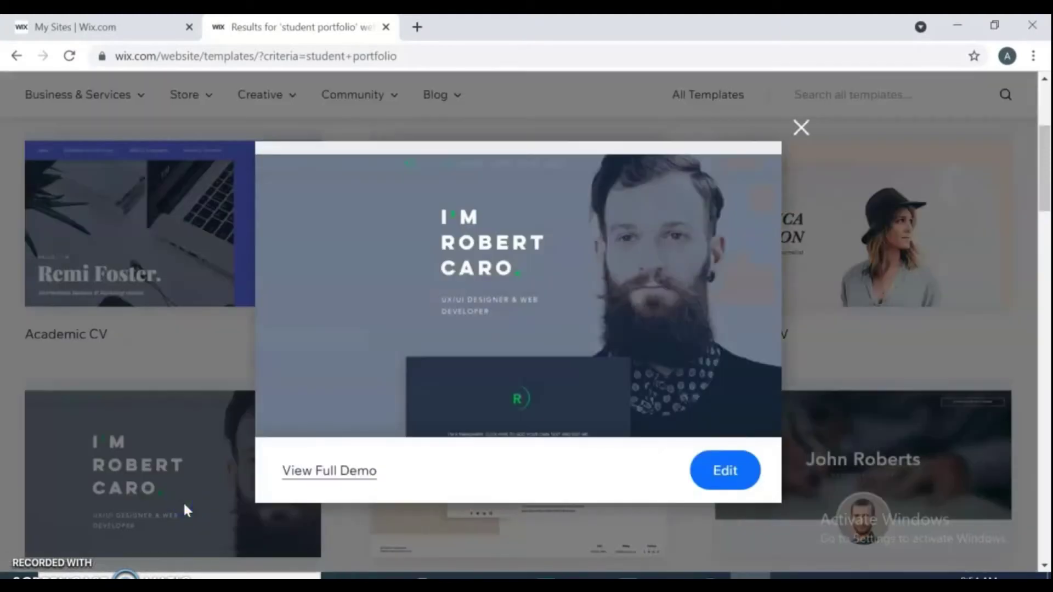
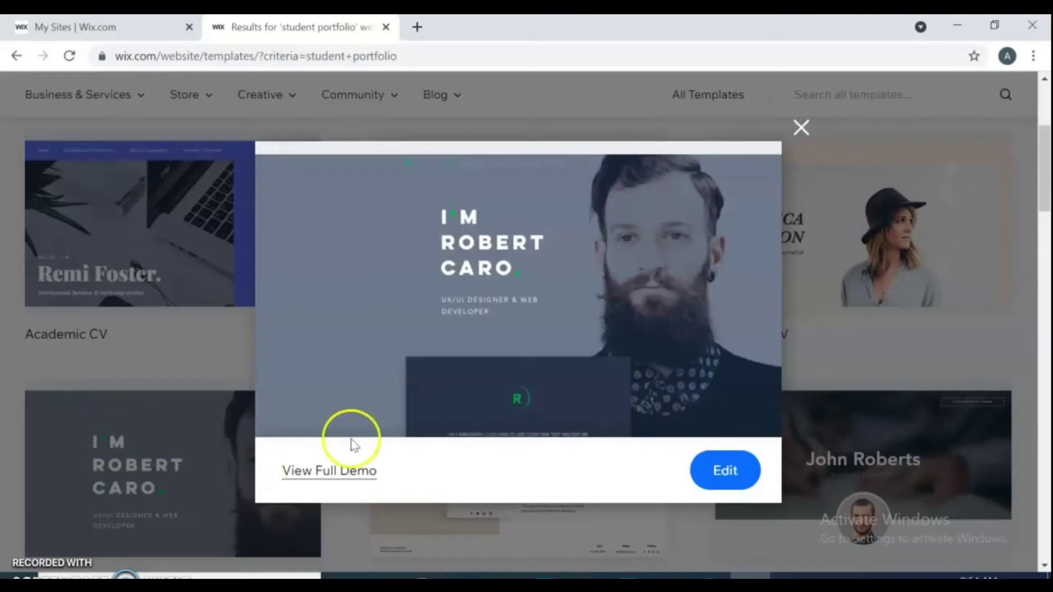
# Open the UX Designer template in the website editor and look through its desktop home page
pyautogui.click(726, 469)
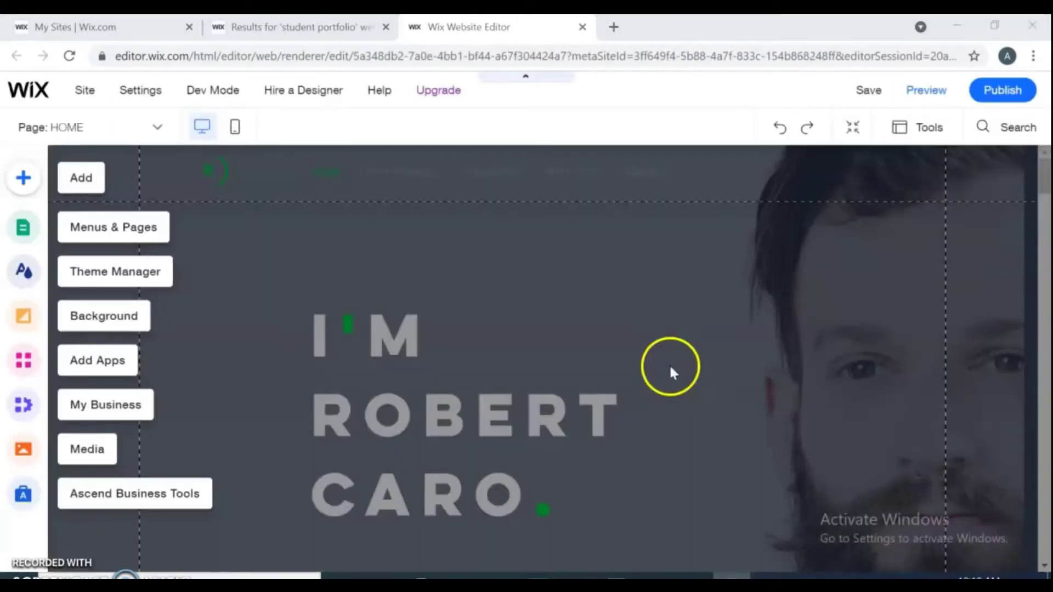
pyautogui.click(1044, 179)
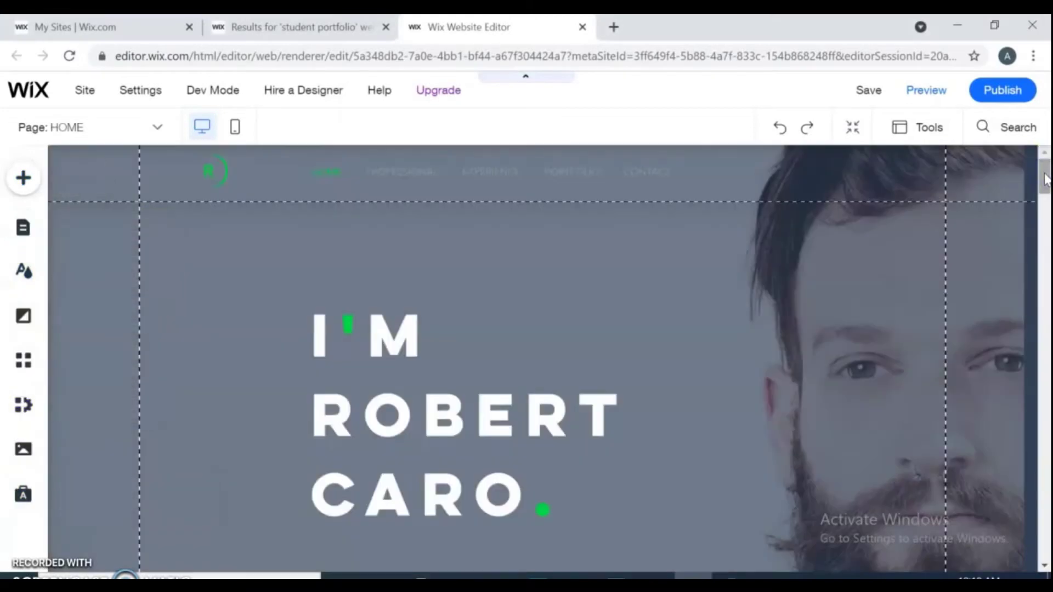
pyautogui.moveTo(1044, 178); pyautogui.dragTo(1042, 550)
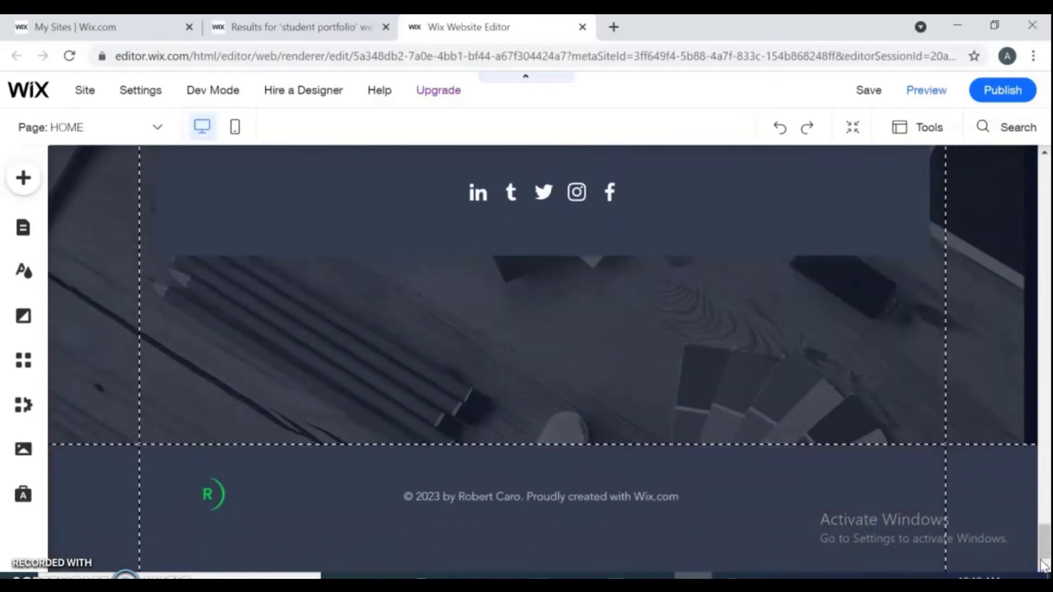
pyautogui.moveTo(1044, 535); pyautogui.dragTo(964, 130)
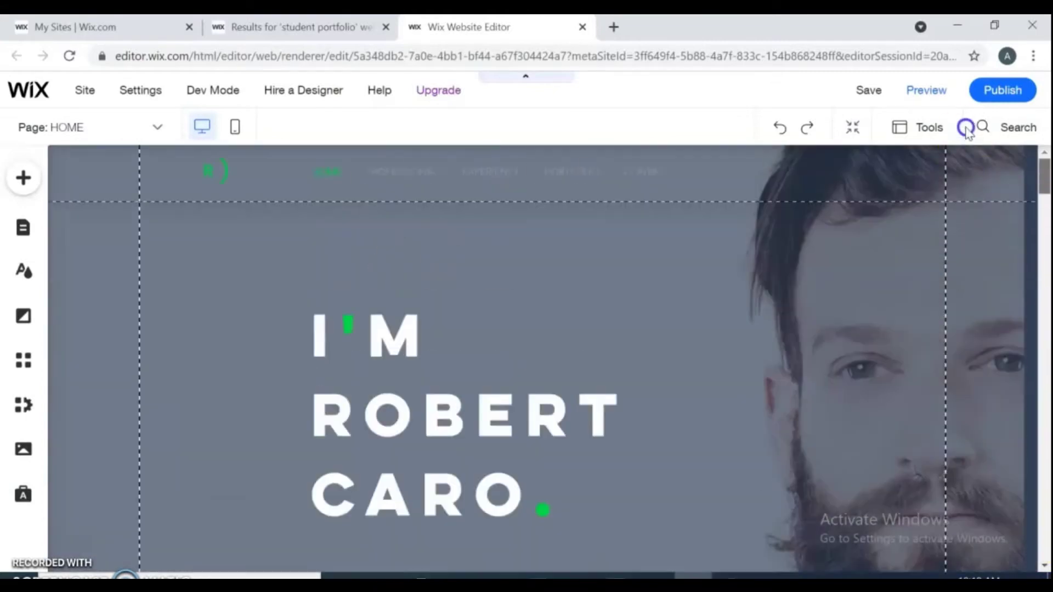
# Review the home page's mobile layout, skipping the mobile introduction, and return to the desktop layout
pyautogui.click(235, 128)
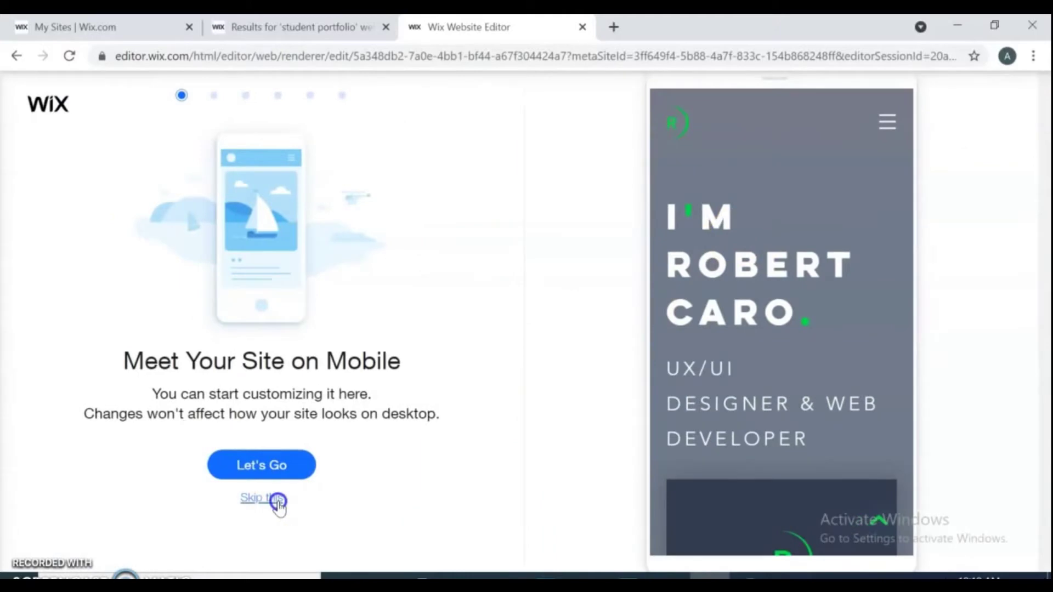
pyautogui.click(277, 501)
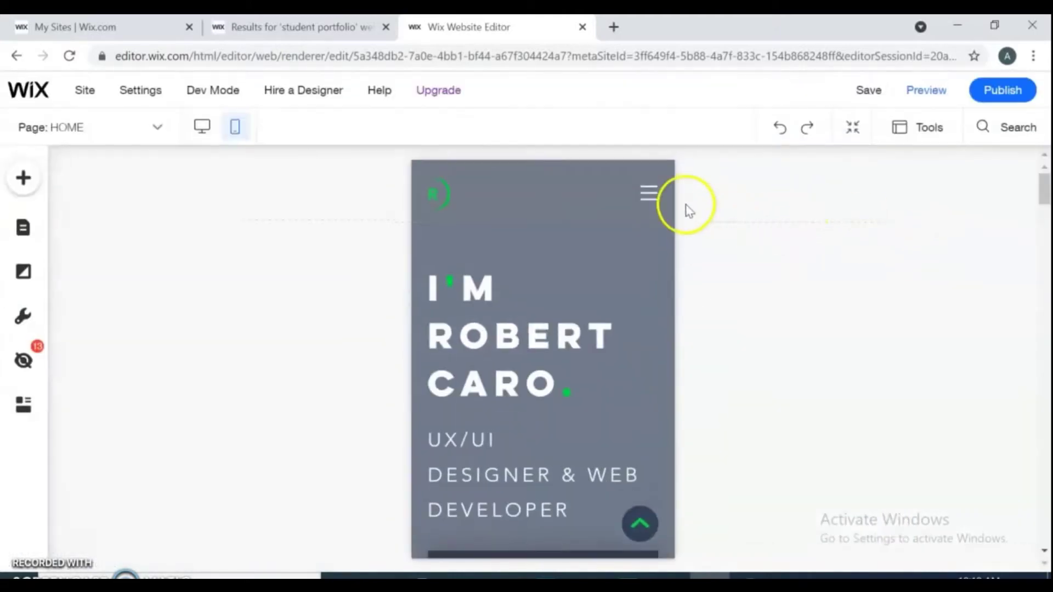
pyautogui.moveTo(1044, 182); pyautogui.dragTo(1046, 524)
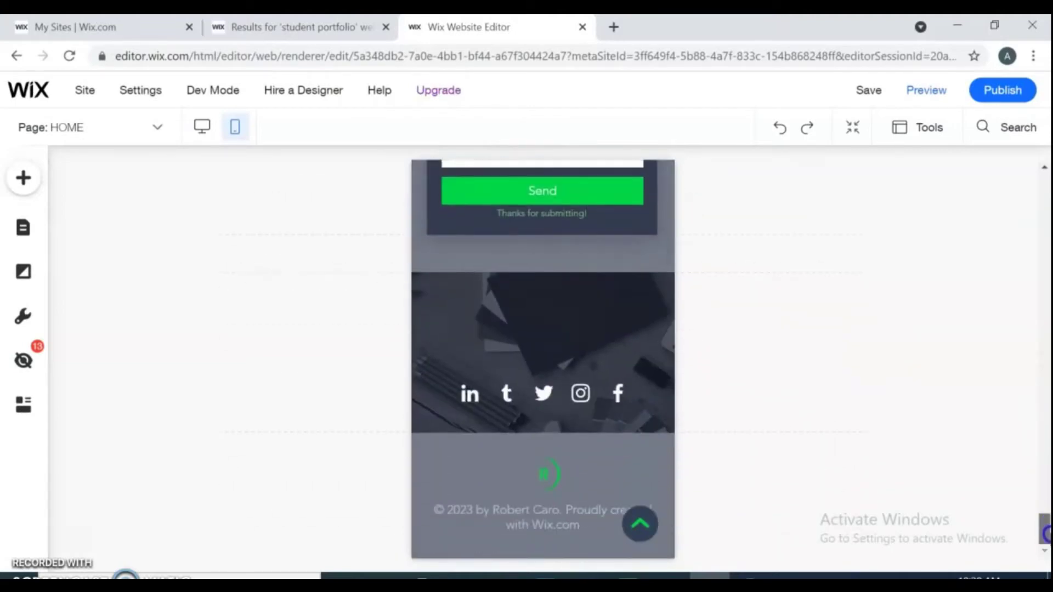
pyautogui.click(203, 132)
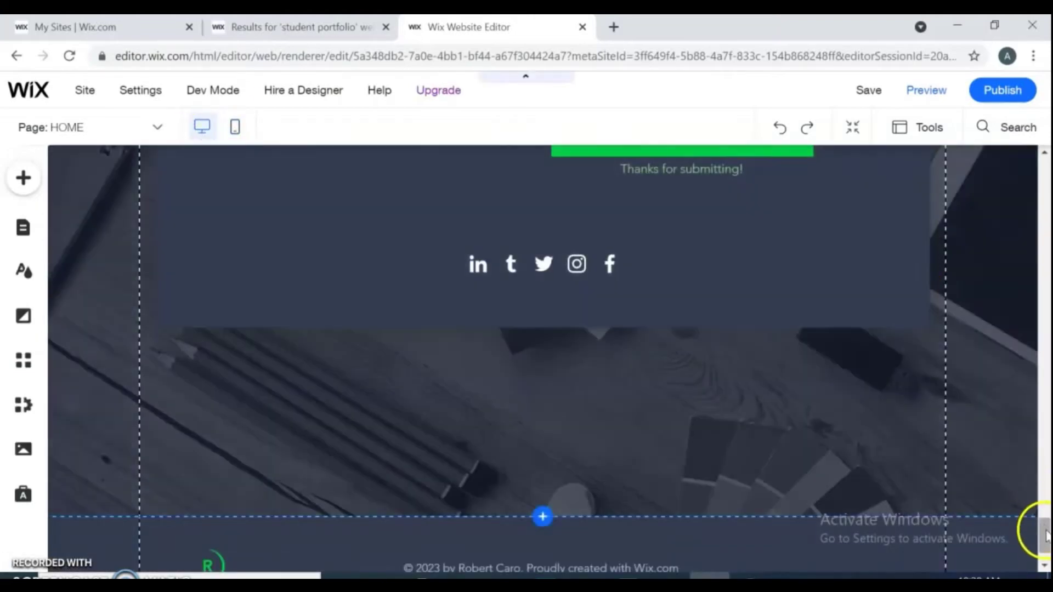
pyautogui.moveTo(1045, 535); pyautogui.dragTo(1038, 129)
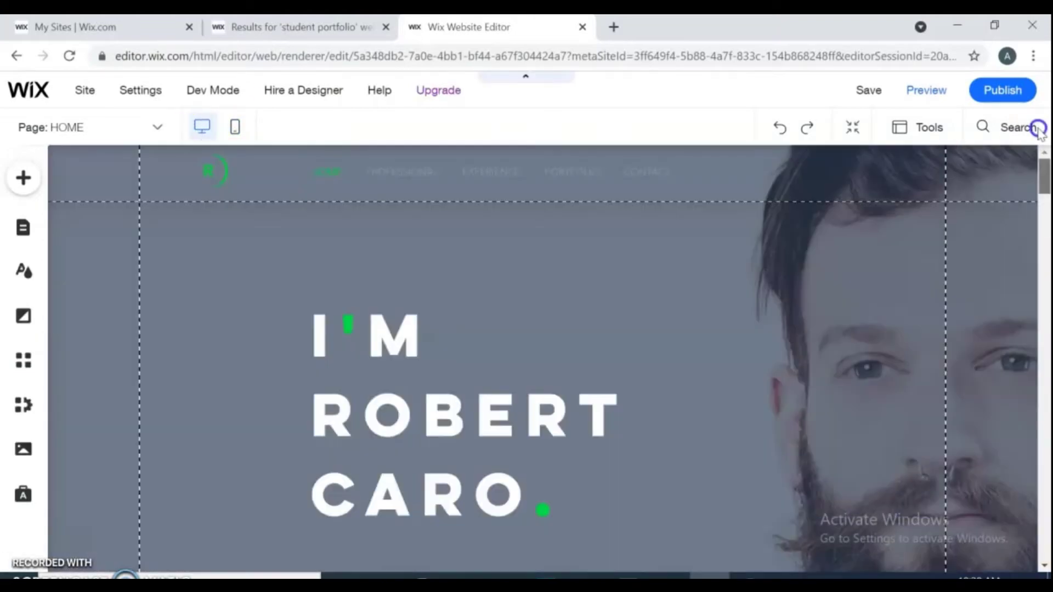
# Replace the sample name in the home page's main heading with the portfolio owner's name
pyautogui.click(433, 450)
pyautogui.click(390, 269)
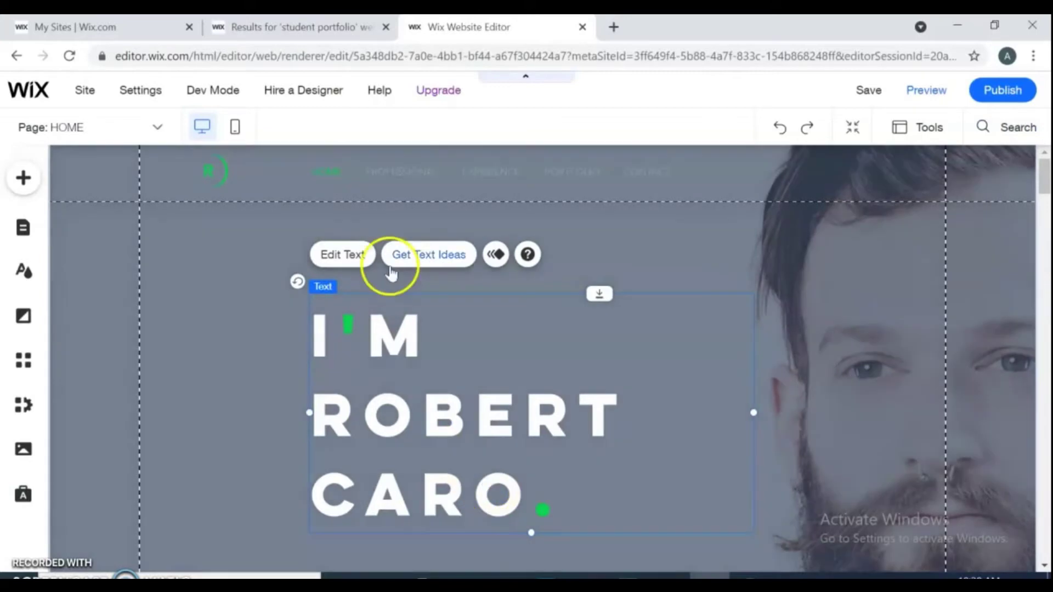
pyautogui.click(343, 256)
pyautogui.moveTo(312, 321); pyautogui.dragTo(657, 393)
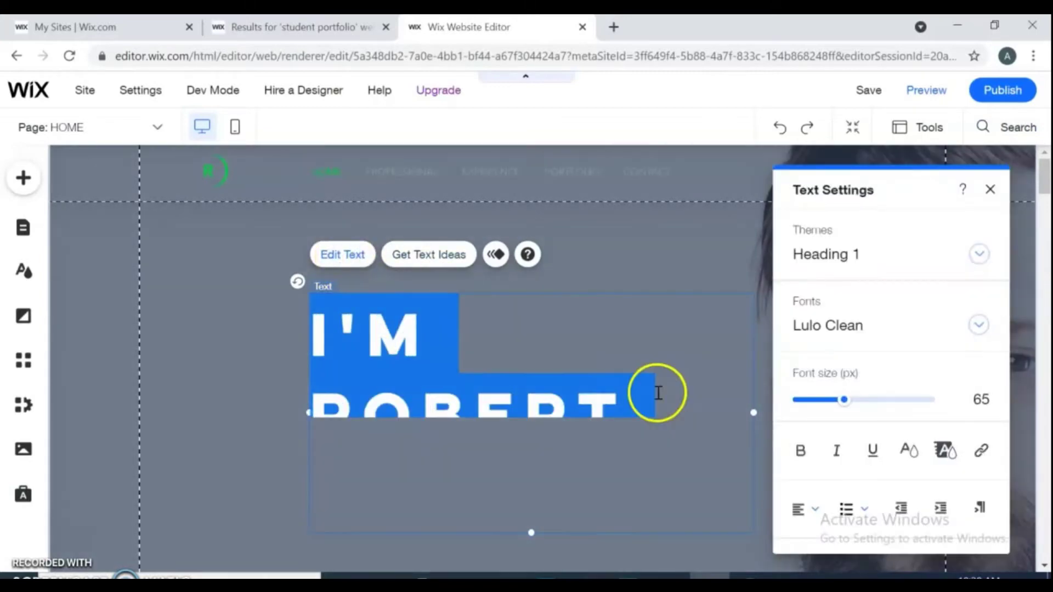
pyautogui.click(619, 407)
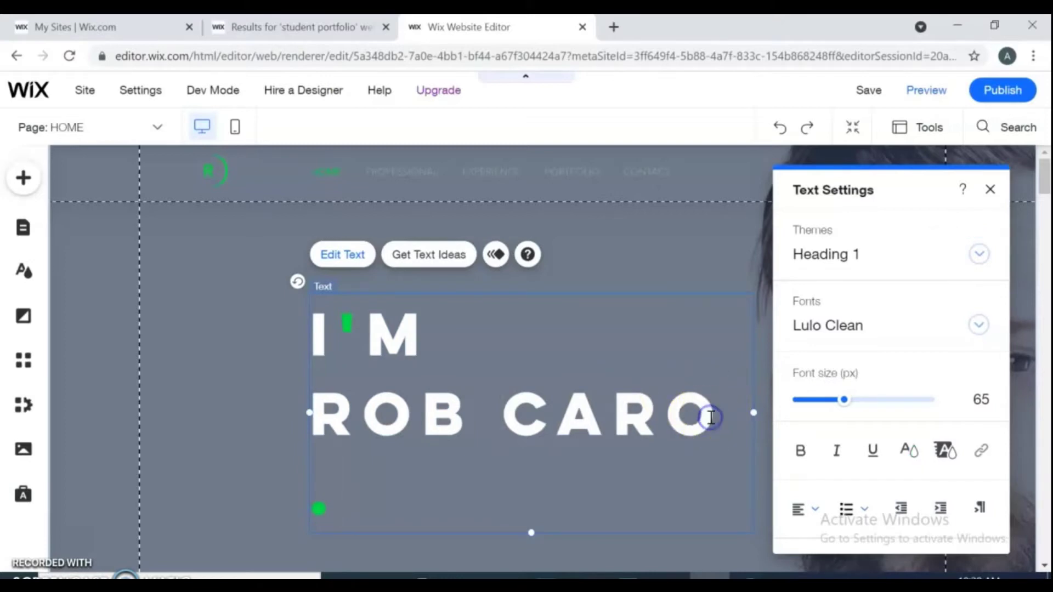
pyautogui.press('BackSpace')
pyautogui.press('BackSpace')
pyautogui.press('BackSpace')
pyautogui.press('BackSpace')
pyautogui.press('BackSpace')
pyautogui.press('BackSpace')
pyautogui.press('BackSpace')
pyautogui.press('BackSpace')
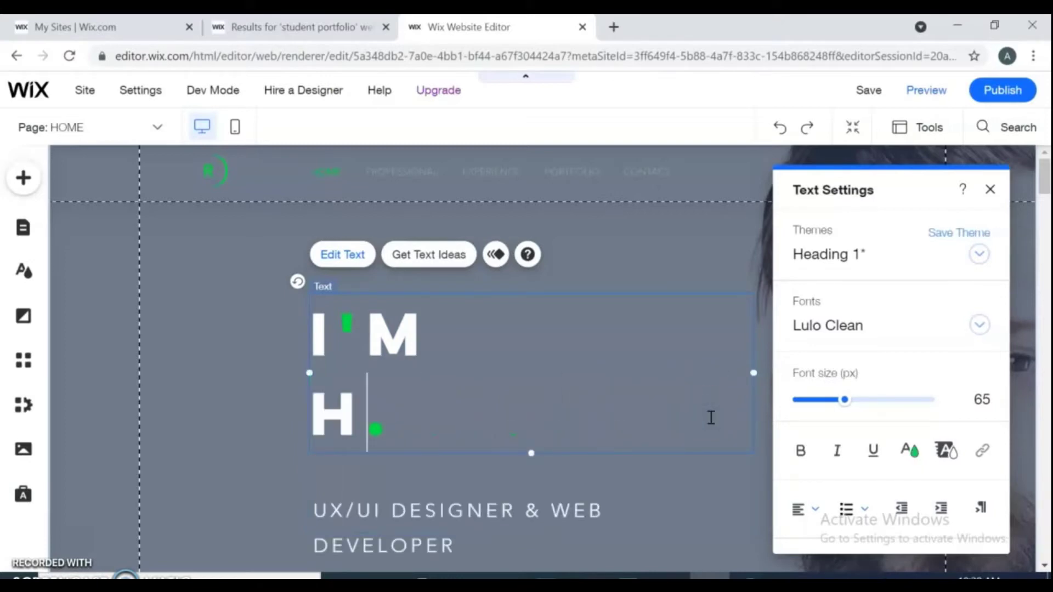
pyautogui.write('HAIDARI')
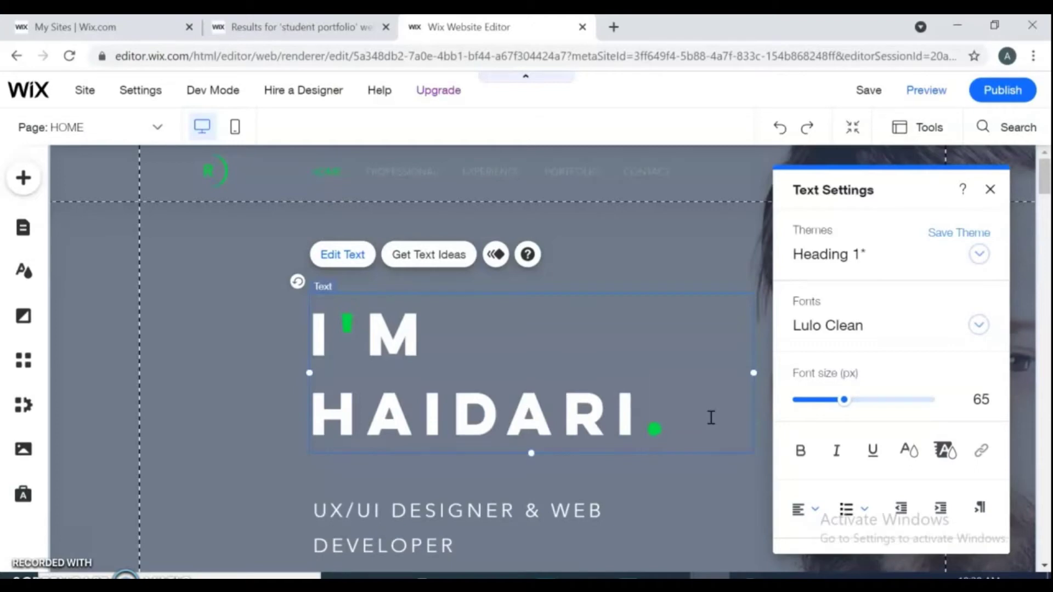
# Examine the job title text, the R logo box and the resume introduction down to the Professional section
pyautogui.moveTo(1043, 175); pyautogui.dragTo(1045, 194)
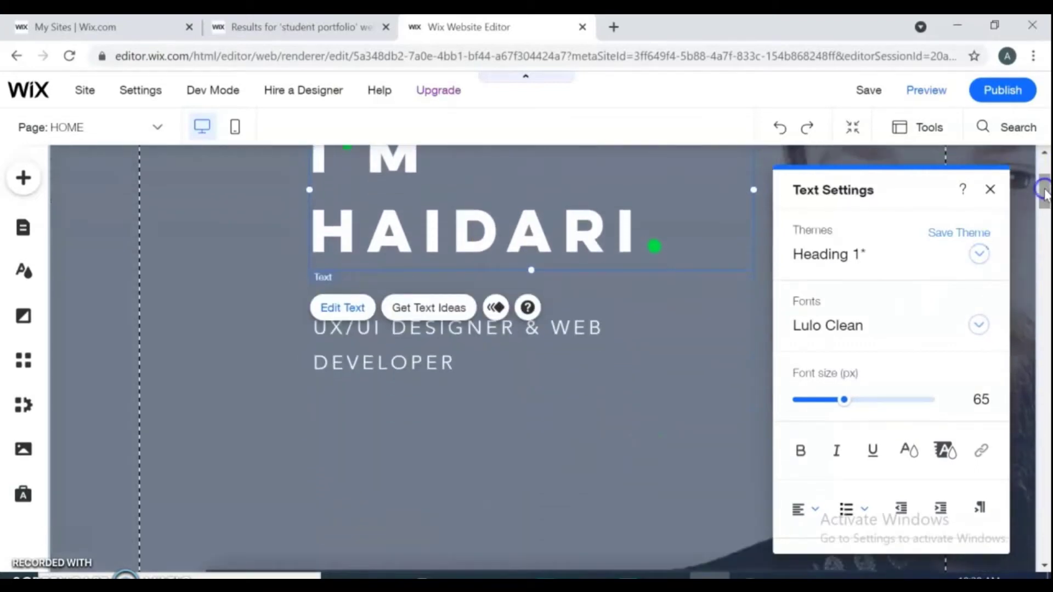
pyautogui.click(570, 370)
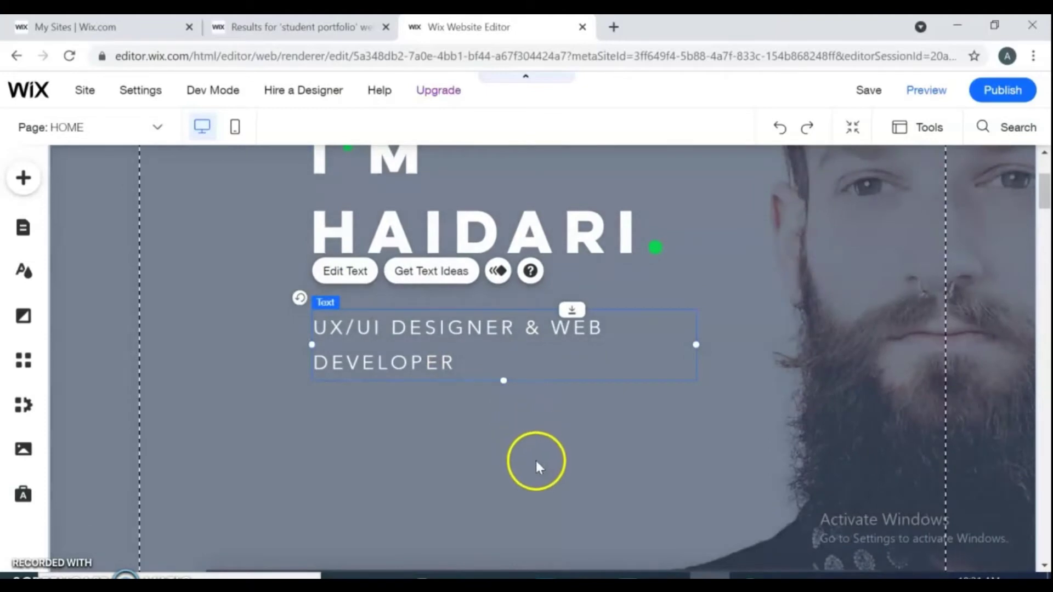
pyautogui.click(535, 464)
pyautogui.moveTo(1044, 203); pyautogui.dragTo(1045, 237)
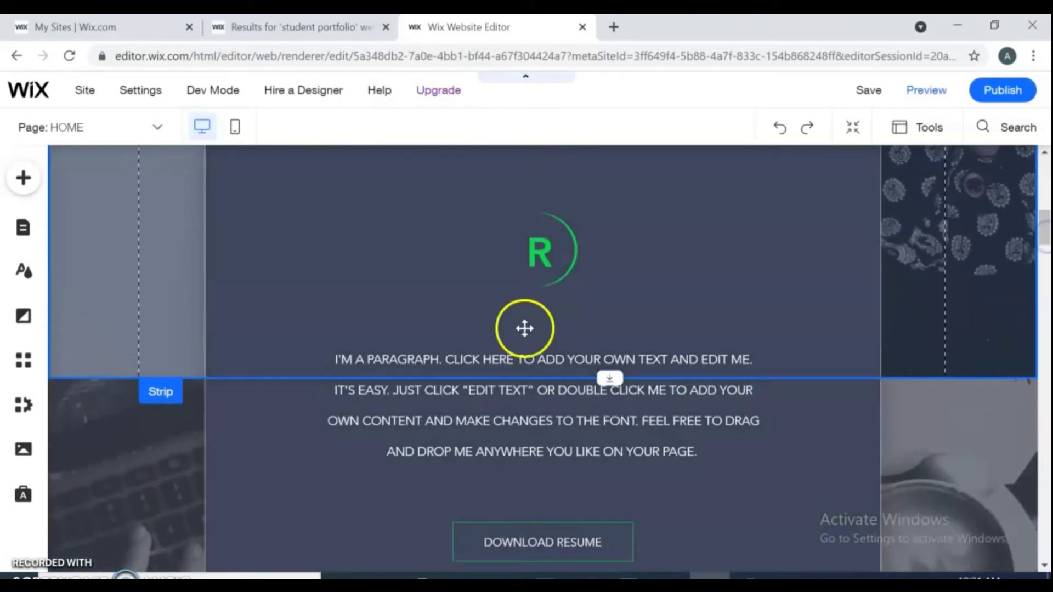
pyautogui.click(526, 256)
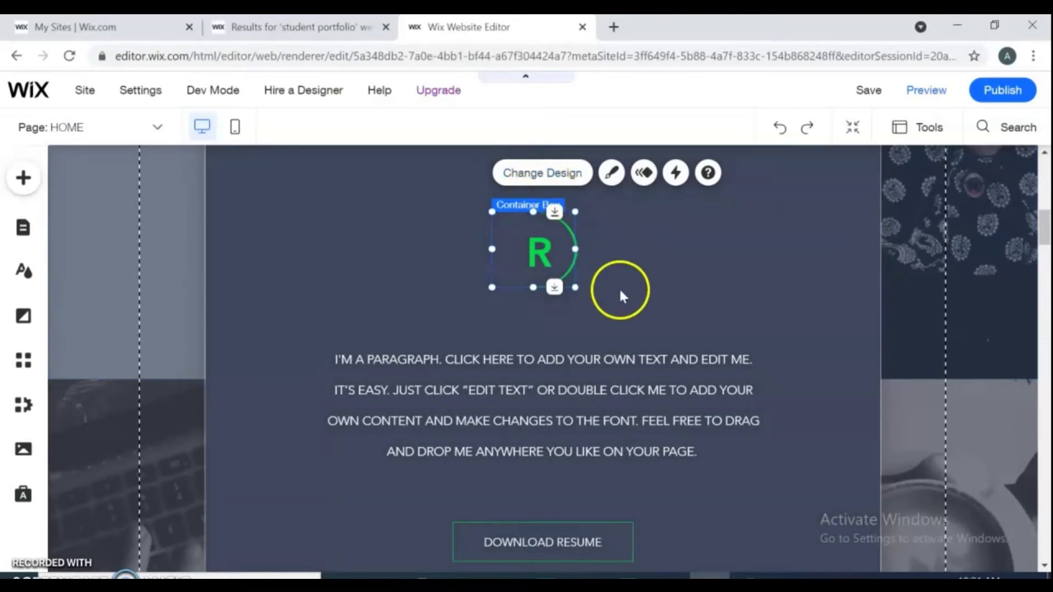
pyautogui.click(620, 290)
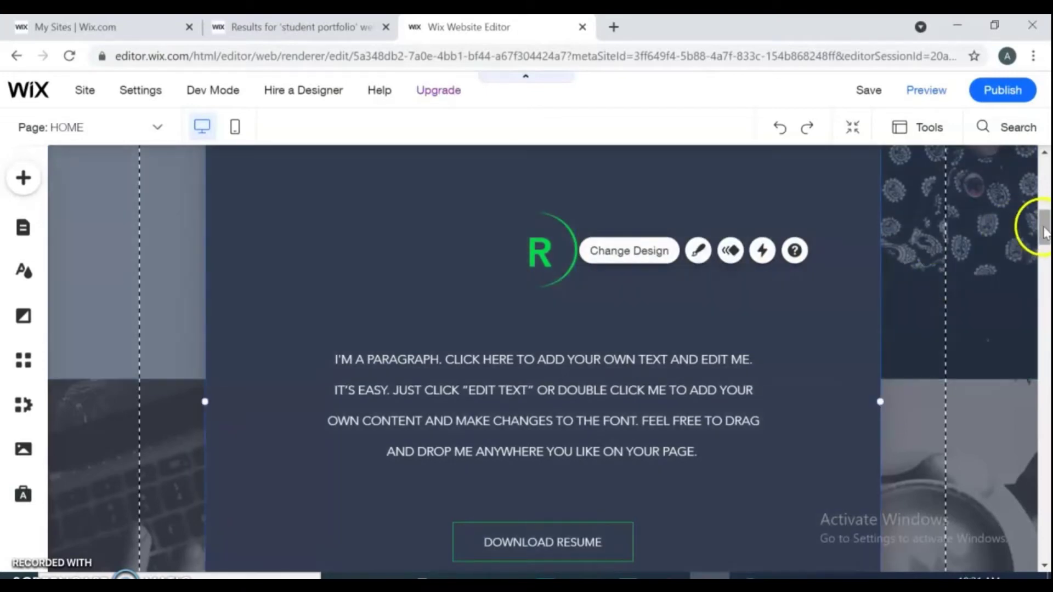
pyautogui.moveTo(1043, 230); pyautogui.dragTo(1045, 278)
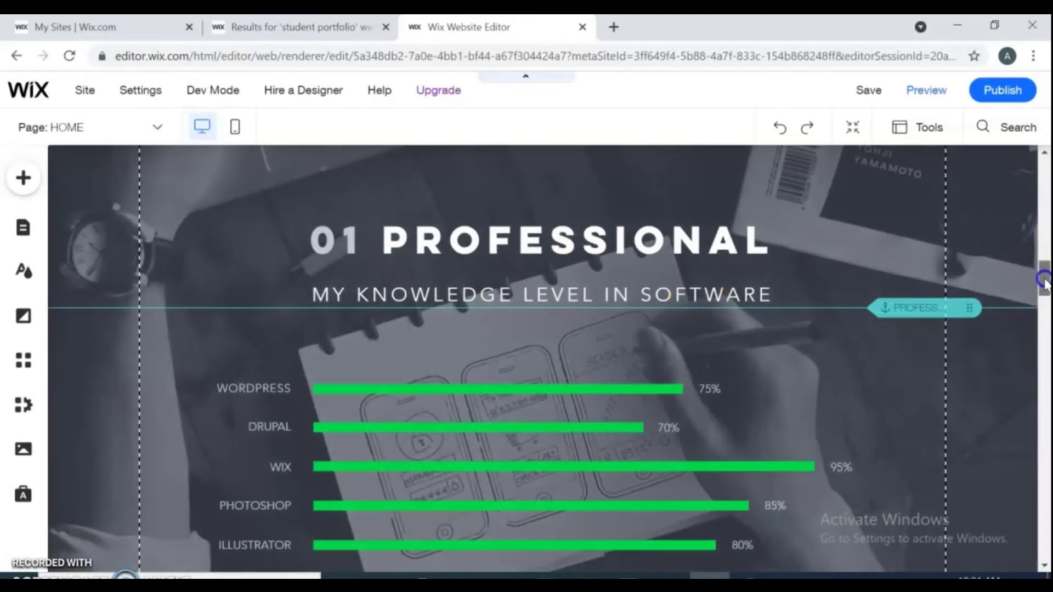
# Delete the Drupal skill bar and its label from the software knowledge chart
pyautogui.moveTo(1043, 277); pyautogui.dragTo(1045, 291)
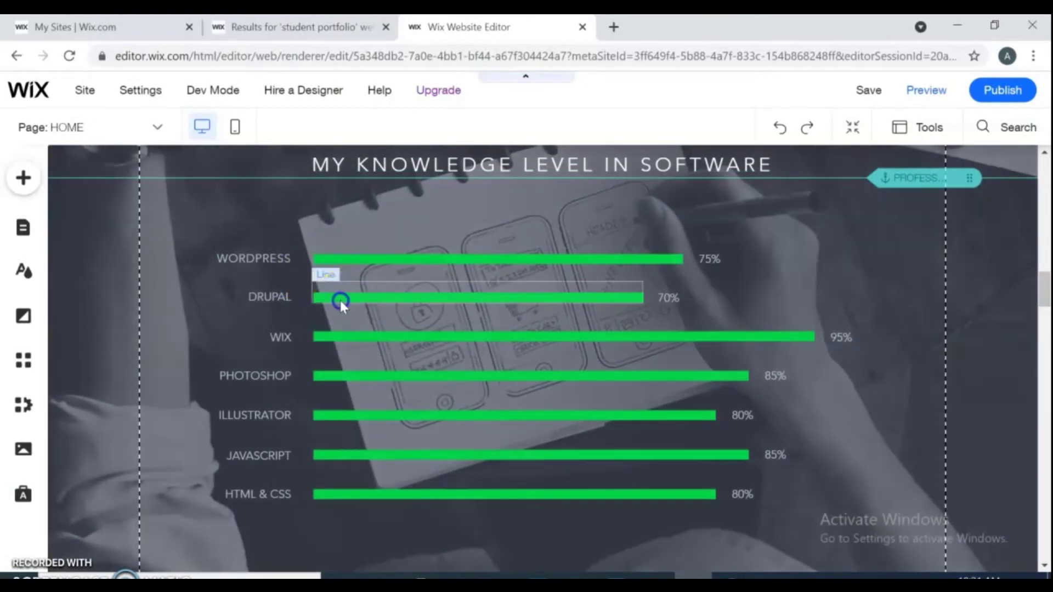
pyautogui.click(338, 298)
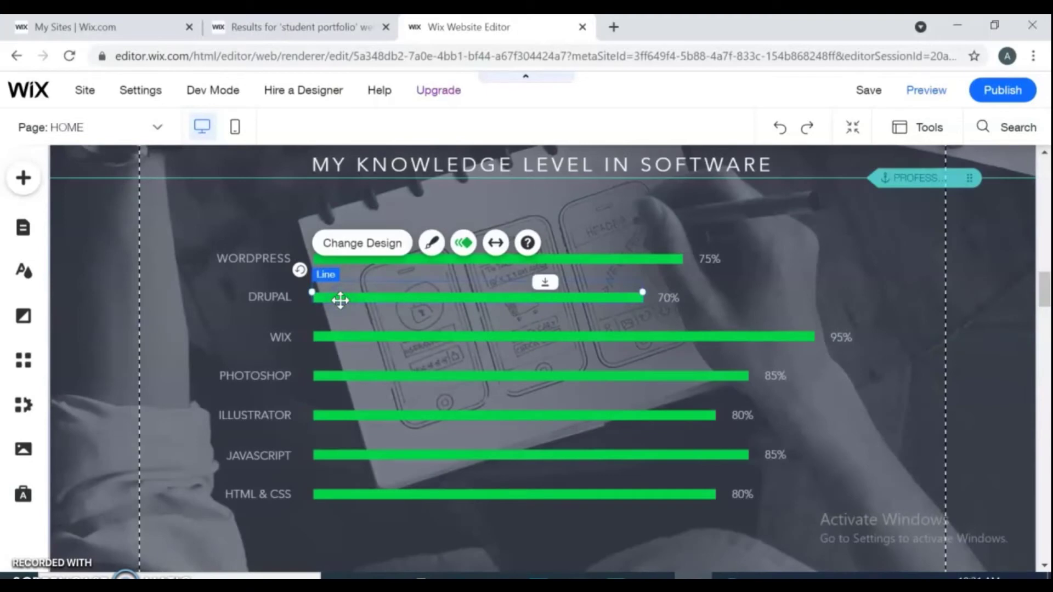
pyautogui.click(346, 296)
pyautogui.press('Delete')
pyautogui.moveTo(562, 331); pyautogui.dragTo(551, 324)
pyautogui.click(258, 296)
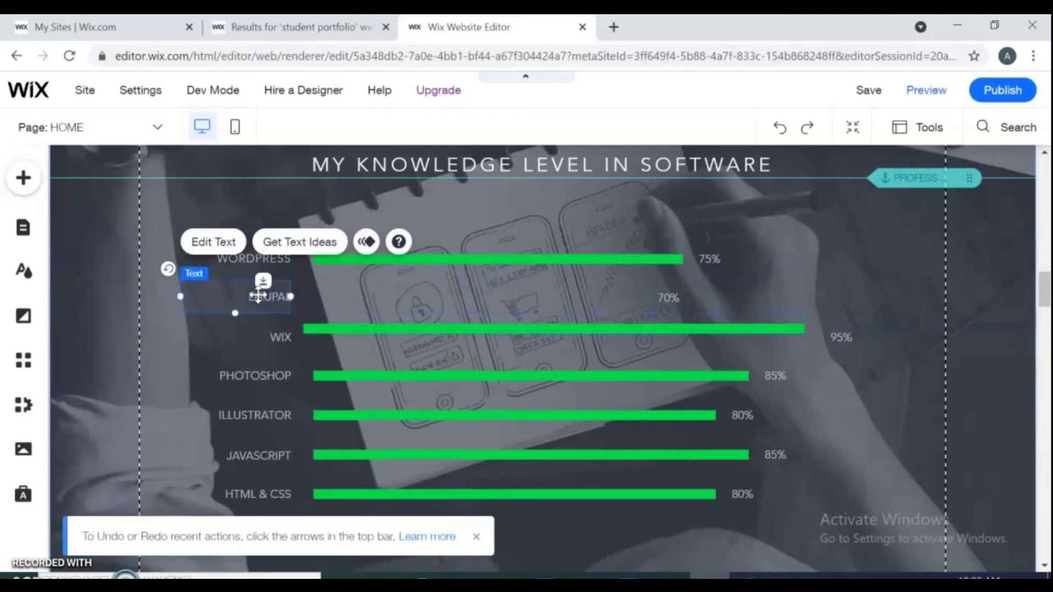
pyautogui.press('Delete')
# Move the Wix label and its skill bar up into the gap below the WordPress row
pyautogui.moveTo(284, 336); pyautogui.dragTo(244, 305)
pyautogui.moveTo(343, 330); pyautogui.dragTo(356, 314)
pyautogui.moveTo(384, 379); pyautogui.dragTo(390, 351)
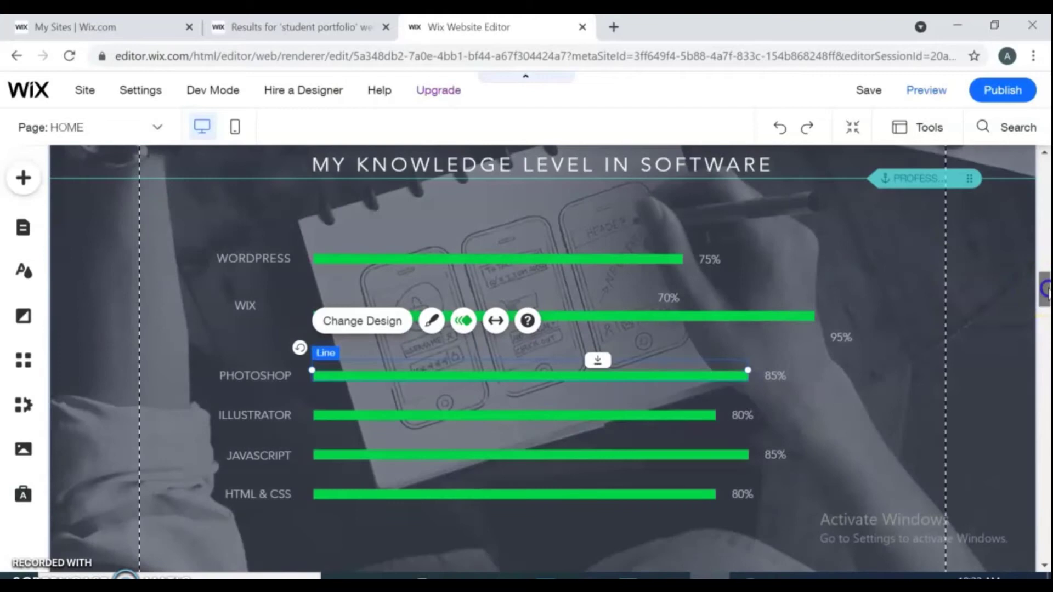
# Look through the Portfolio gallery's images and detail fields in its media manager and close it
pyautogui.moveTo(1045, 289); pyautogui.dragTo(1045, 345)
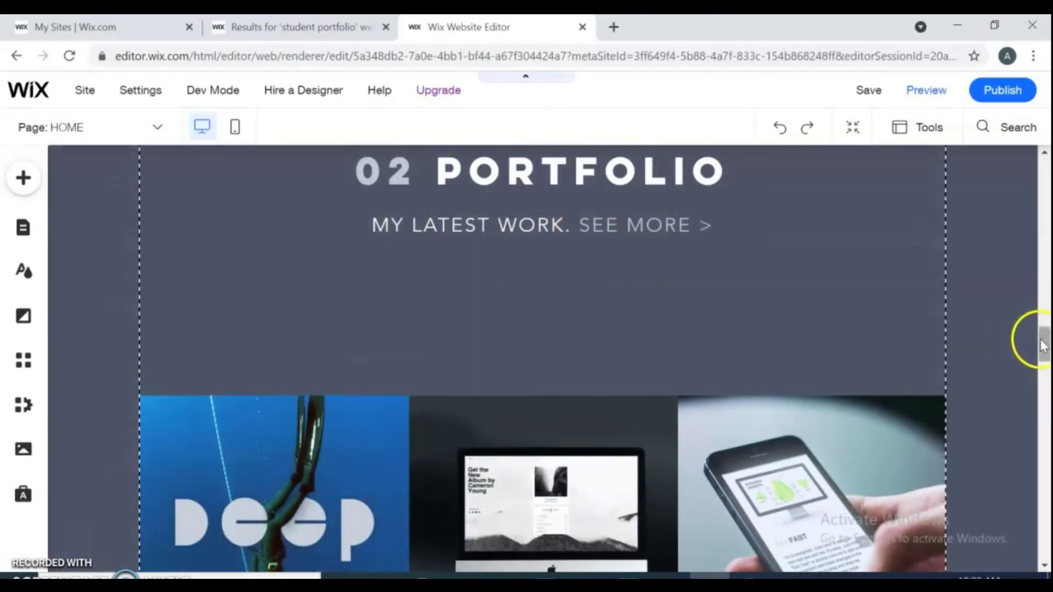
pyautogui.moveTo(1043, 343); pyautogui.dragTo(1044, 361)
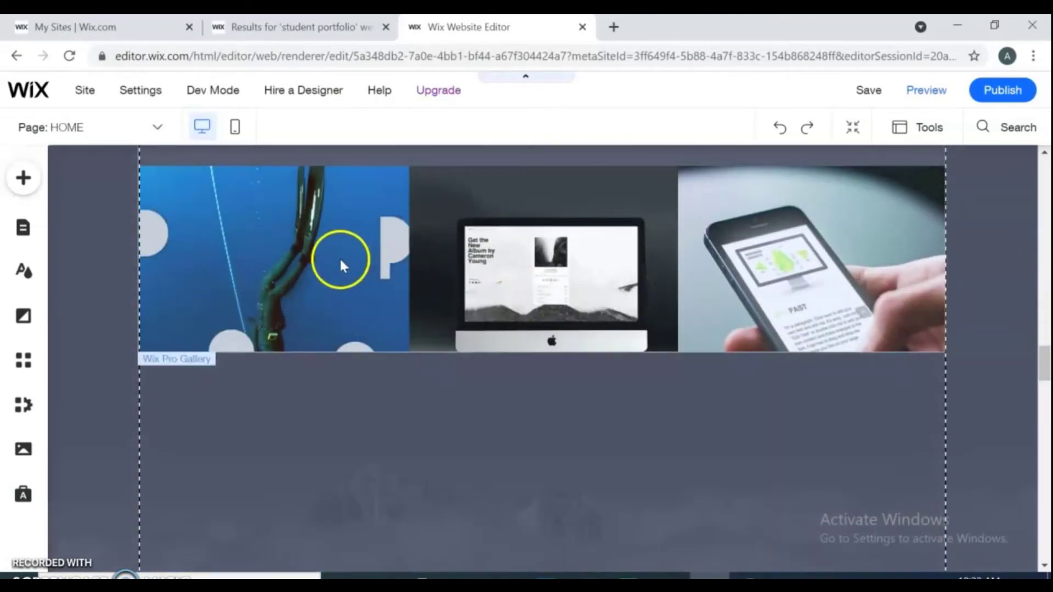
pyautogui.click(340, 259)
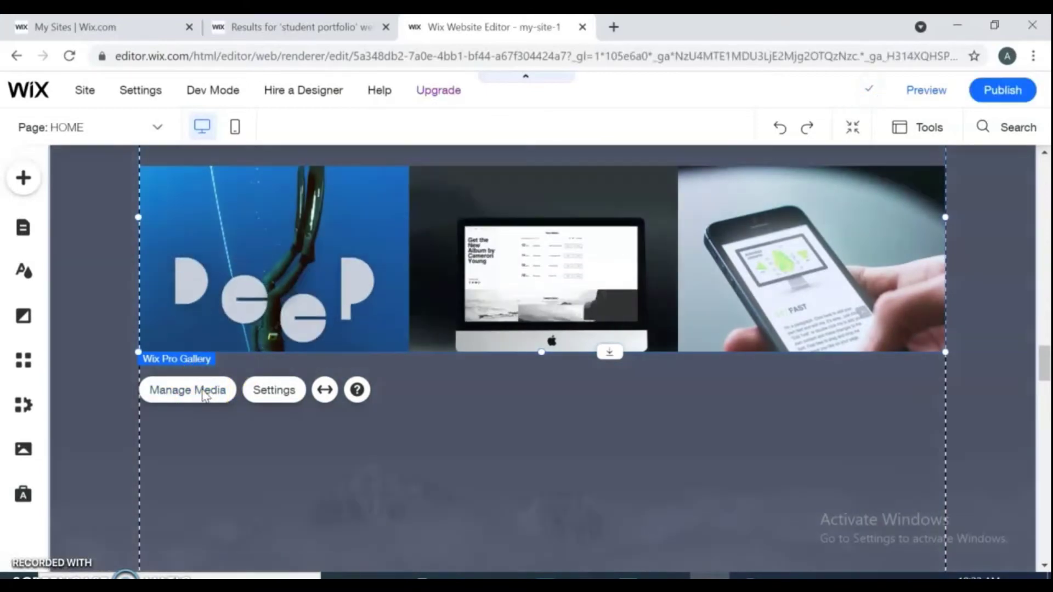
pyautogui.click(204, 394)
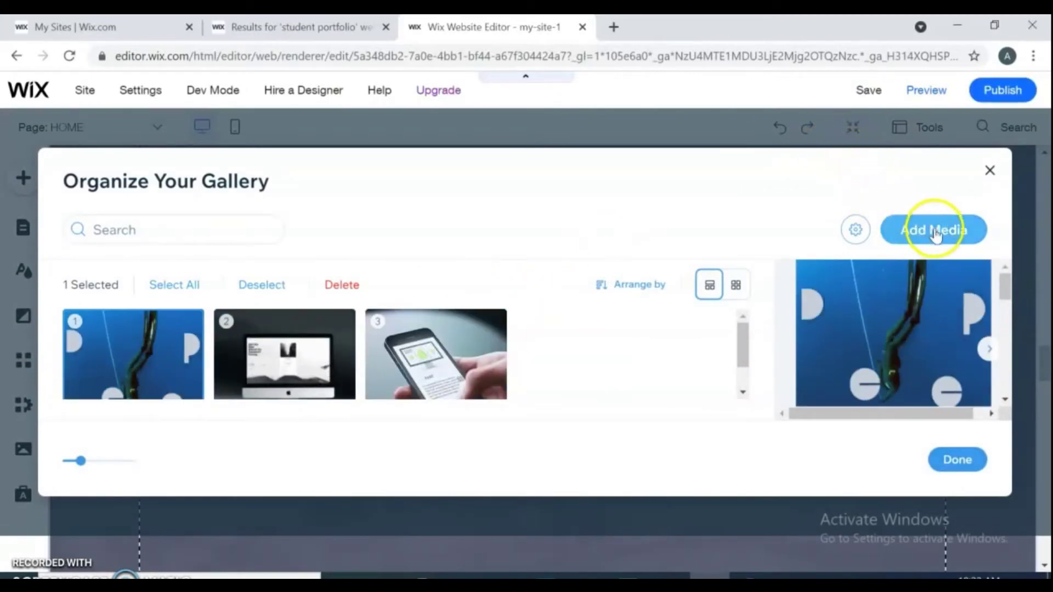
pyautogui.moveTo(1004, 281); pyautogui.dragTo(1007, 332)
pyautogui.moveTo(742, 346); pyautogui.dragTo(740, 379)
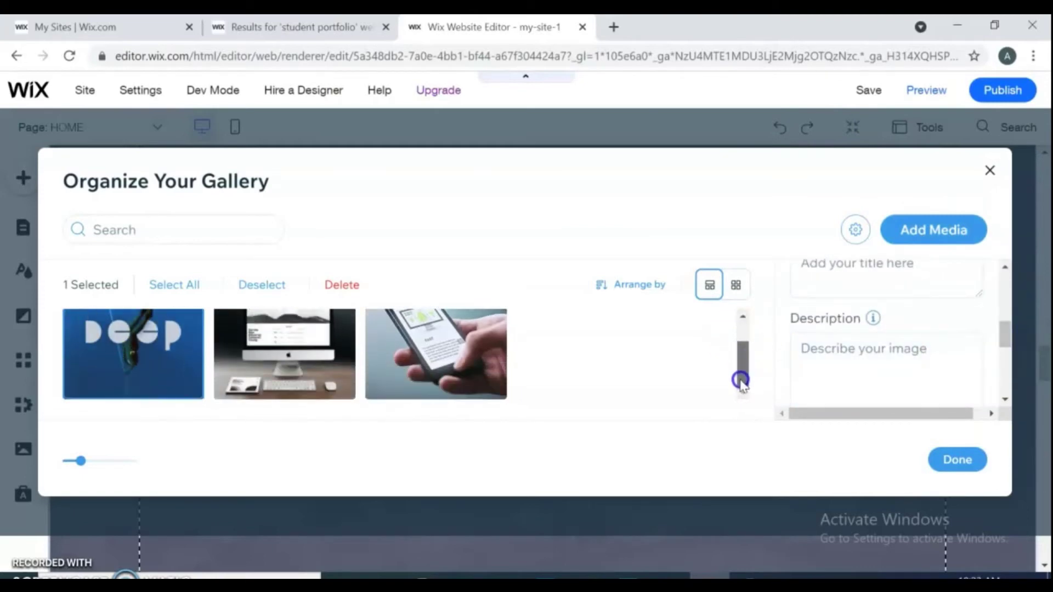
pyautogui.click(990, 171)
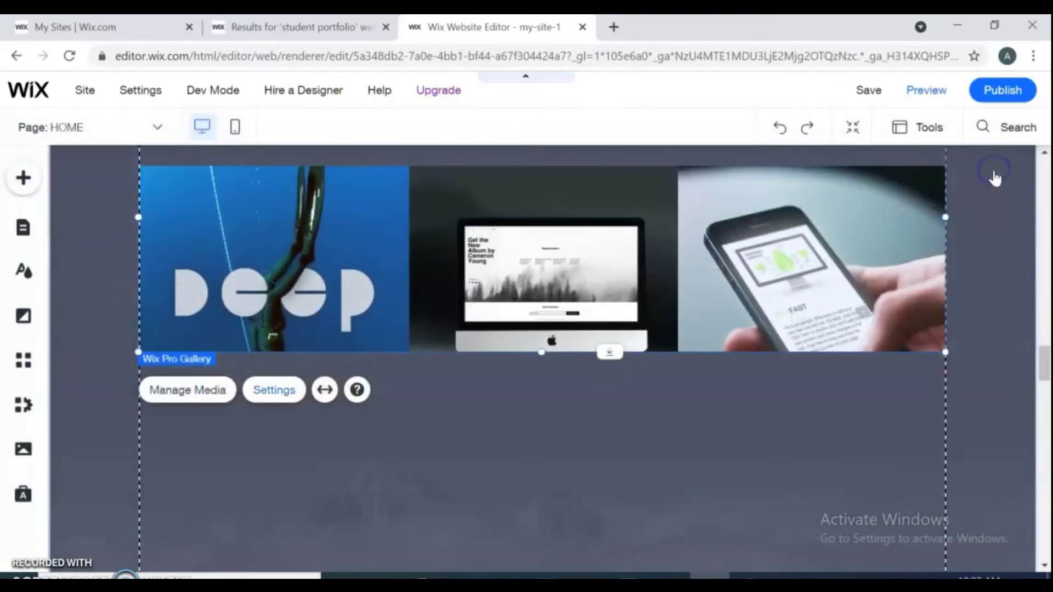
# Examine the Experience section's entries and select the paragraph with contact details in the Contact section
pyautogui.moveTo(1043, 367); pyautogui.dragTo(1045, 392)
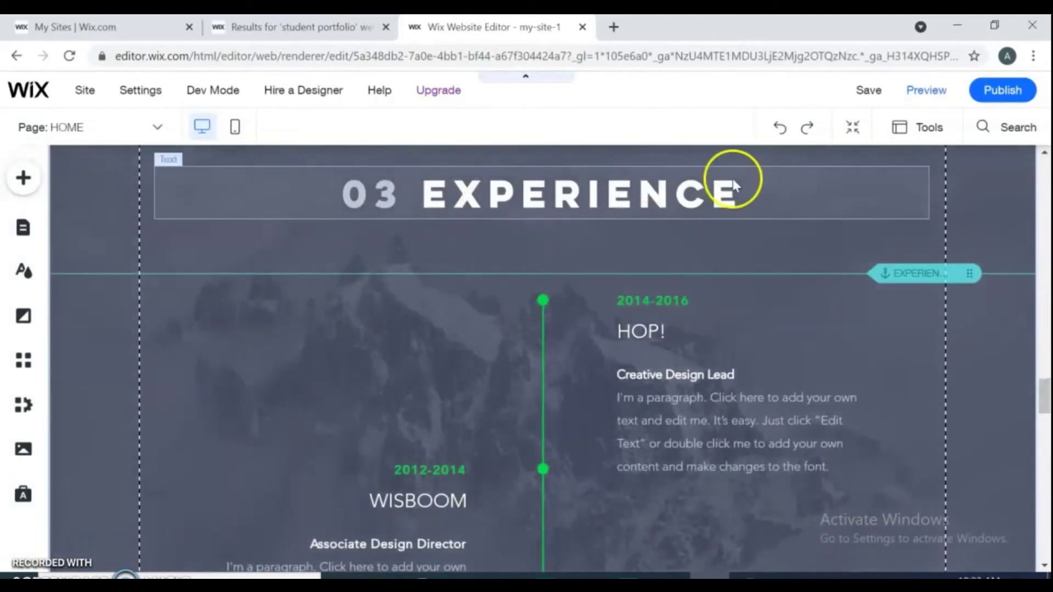
pyautogui.click(676, 459)
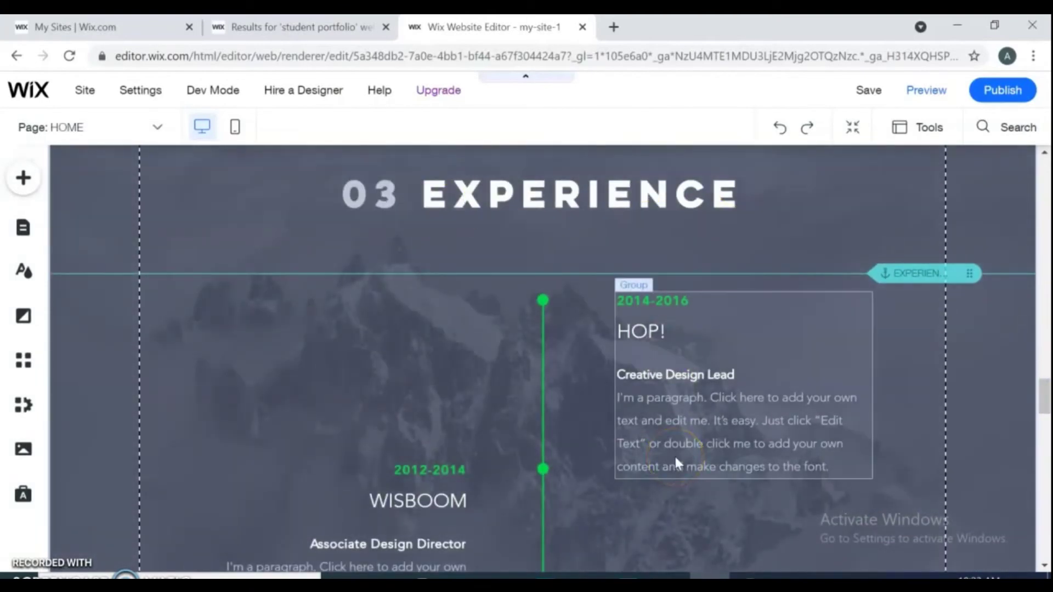
pyautogui.click(966, 345)
pyautogui.moveTo(1036, 387); pyautogui.dragTo(1046, 511)
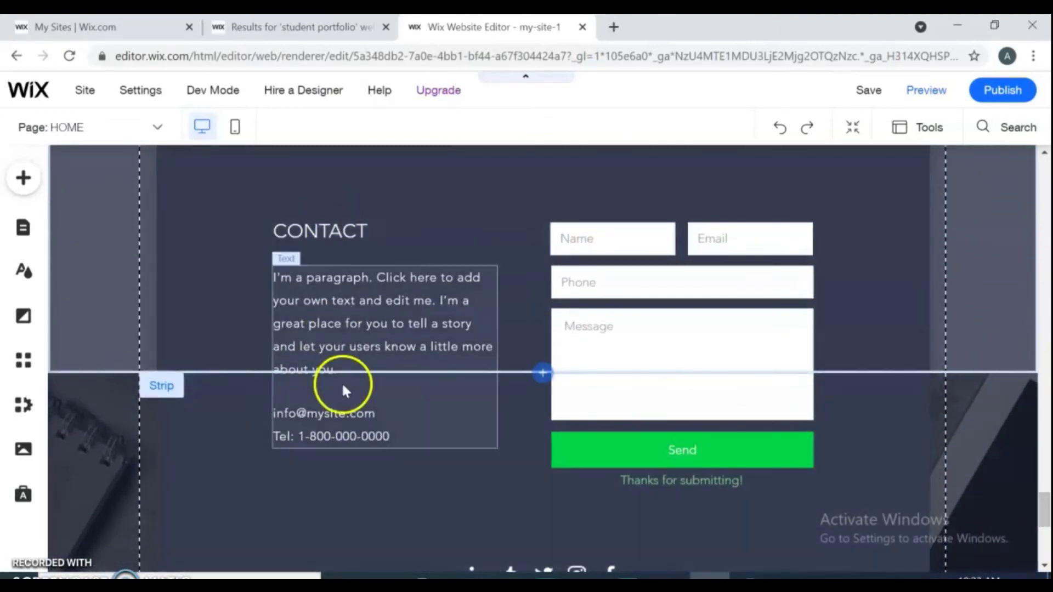
pyautogui.click(353, 432)
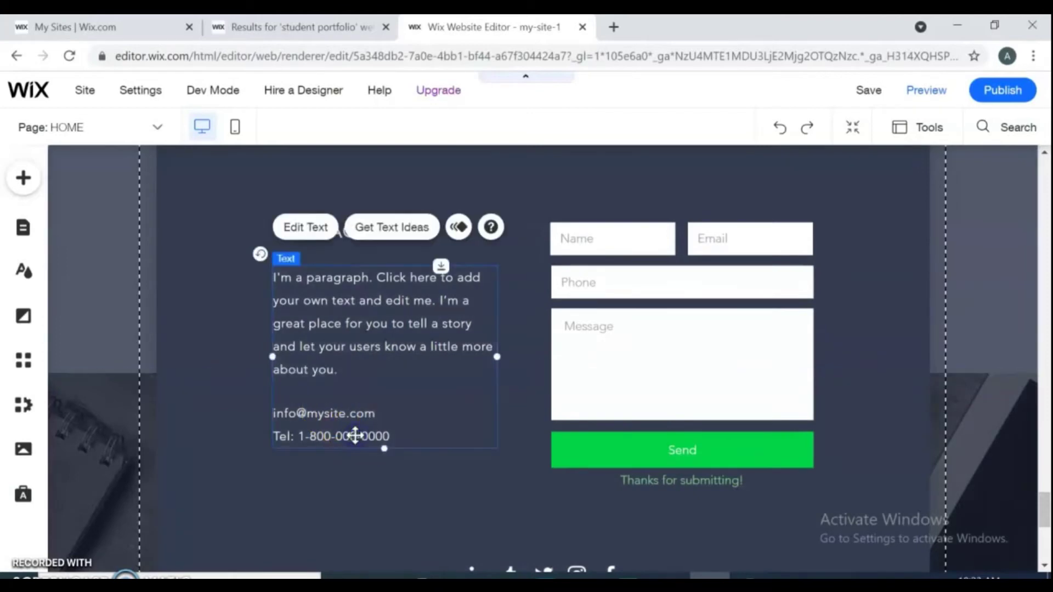
# Replace the placeholder telephone number in the Contact section's paragraph with a new phone number
pyautogui.click(305, 225)
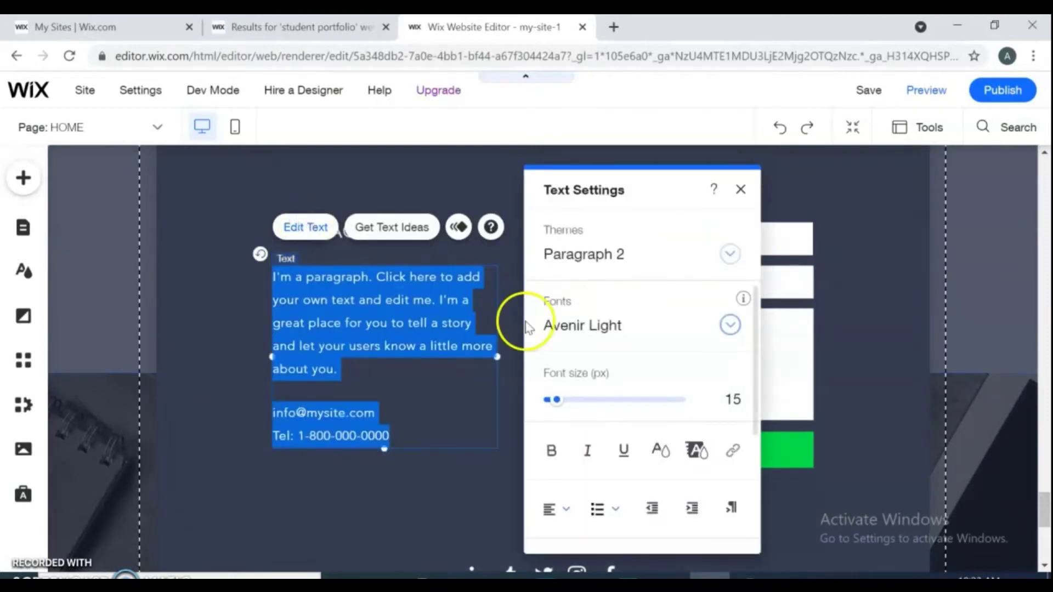
pyautogui.click(732, 374)
pyautogui.moveTo(558, 401)
pyautogui.mouseDown()
pyautogui.moveTo(657, 391)
pyautogui.moveTo(558, 406)
pyautogui.mouseUp()
pyautogui.click(370, 436)
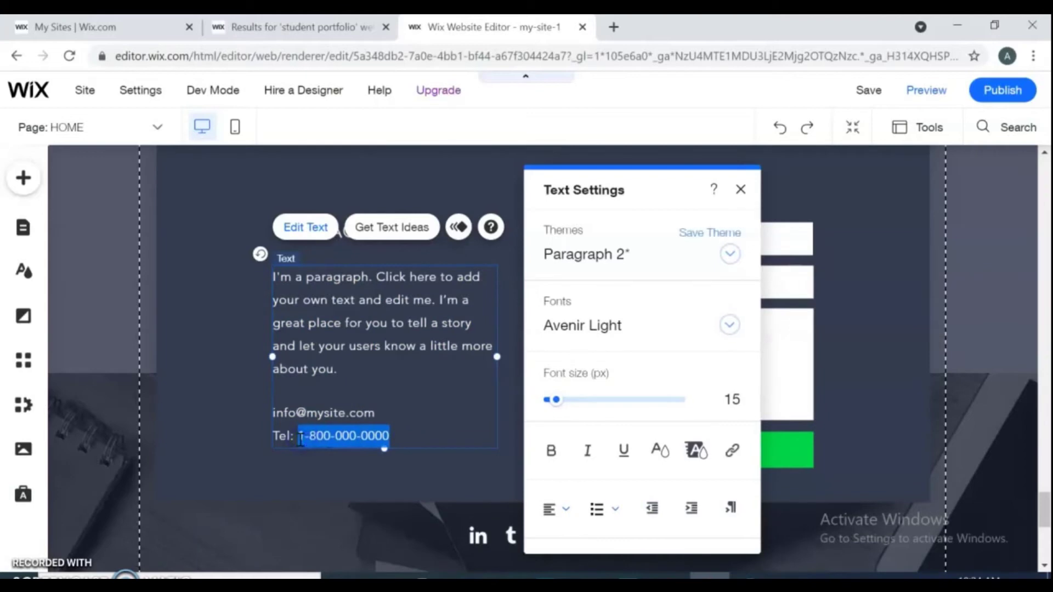
pyautogui.press('BackSpace')
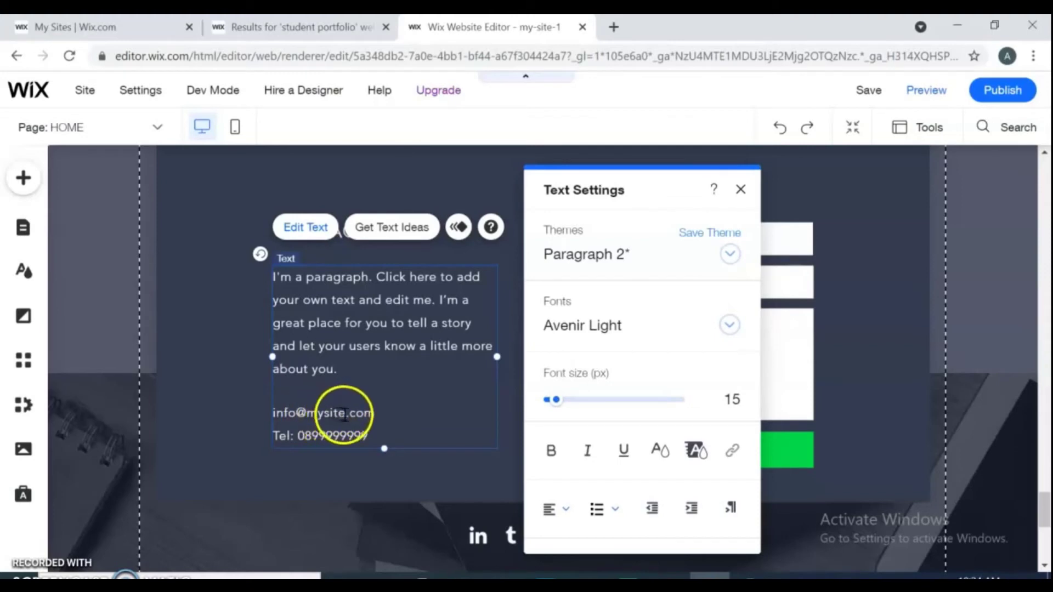
pyautogui.click(899, 262)
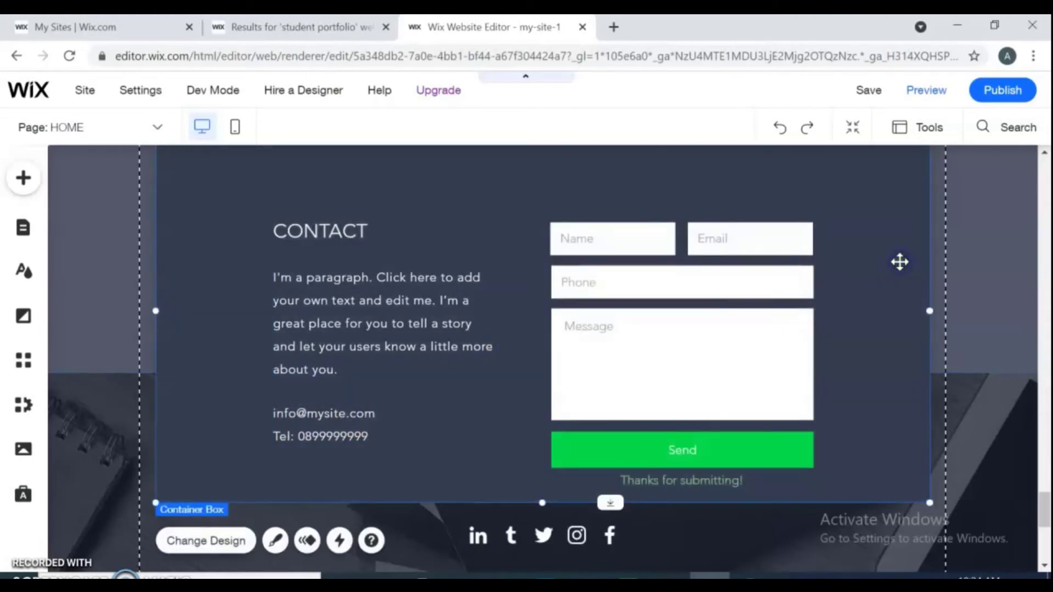
pyautogui.click(603, 242)
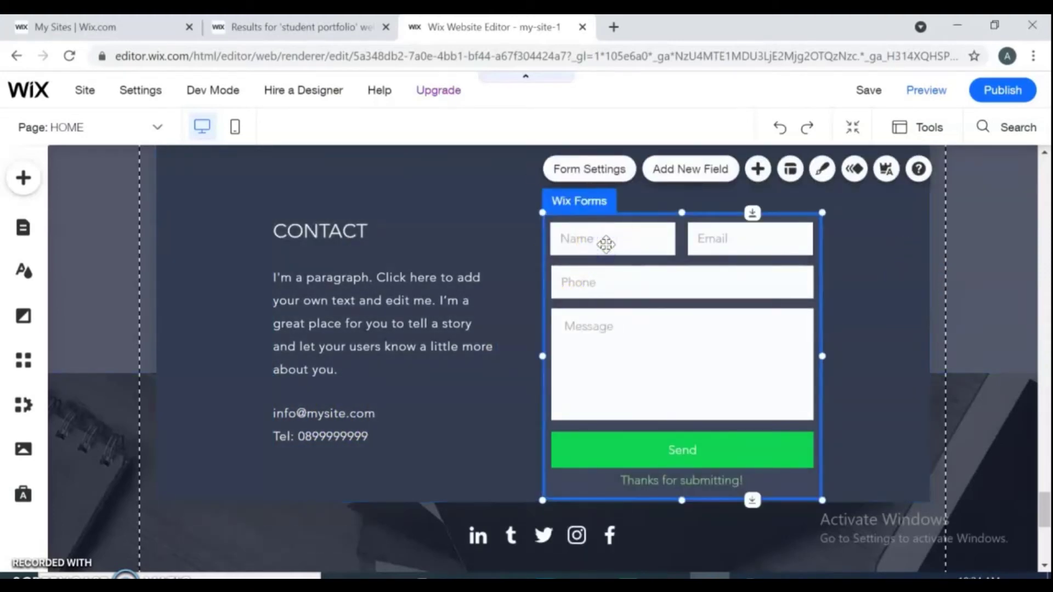
pyautogui.click(868, 388)
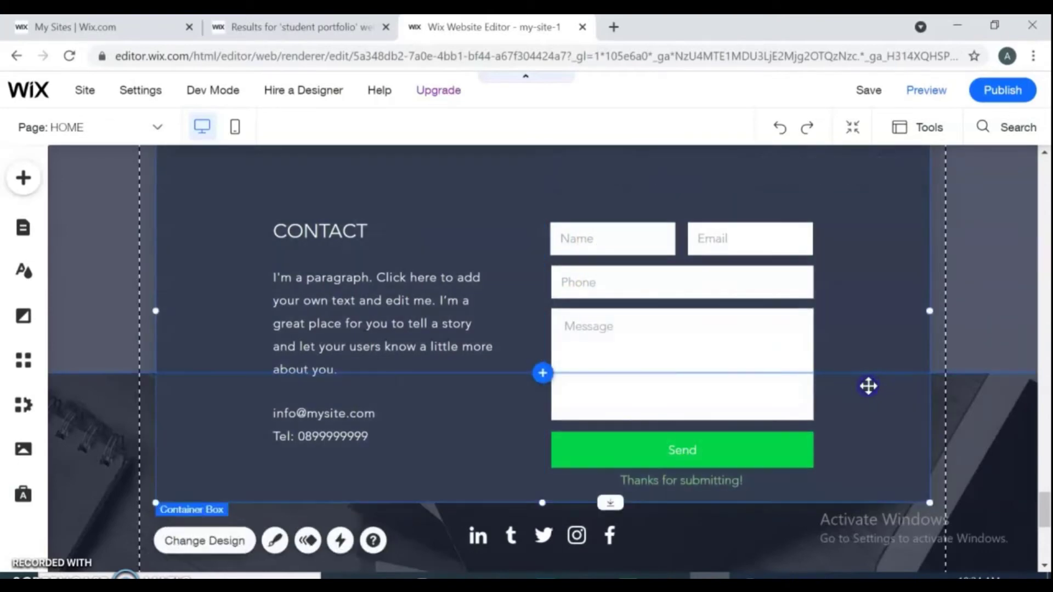
# Add the plain red YouTube icon from Media from Wix to the social bar below the Contact section
pyautogui.moveTo(1043, 501); pyautogui.dragTo(1046, 515)
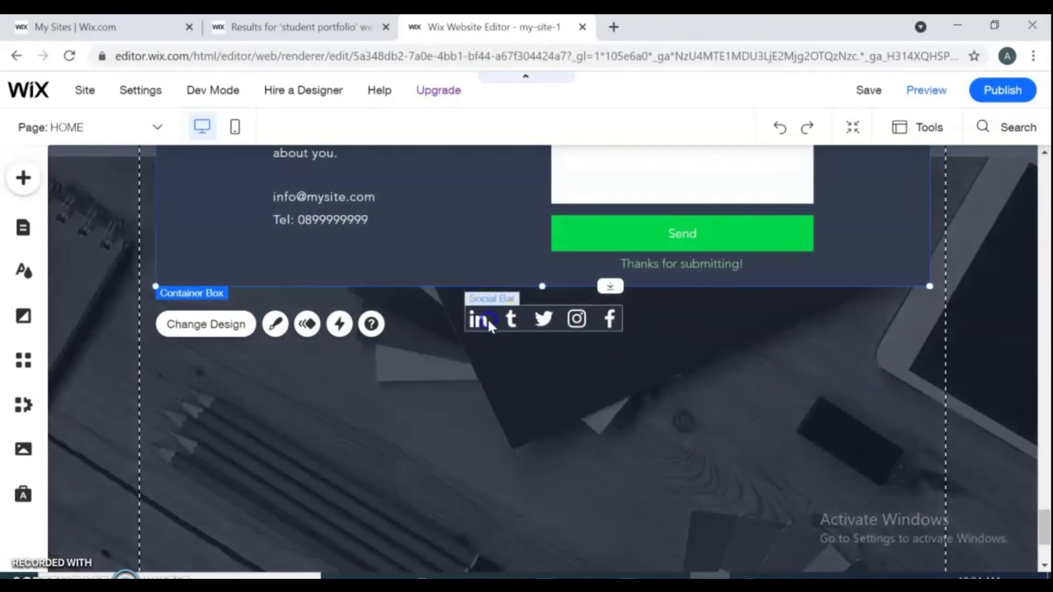
pyautogui.click(487, 318)
pyautogui.click(511, 268)
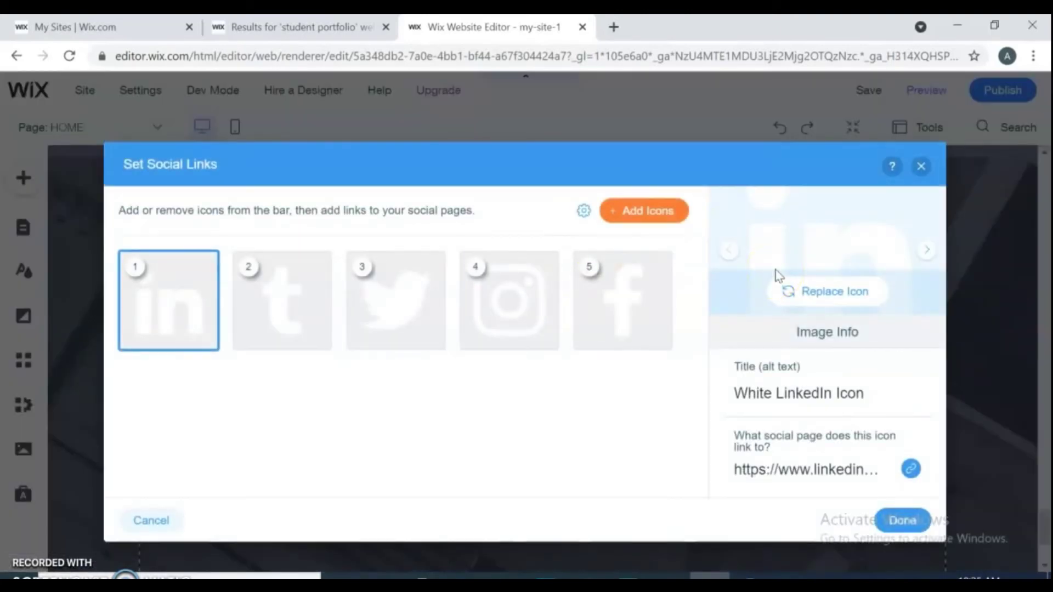
pyautogui.click(669, 217)
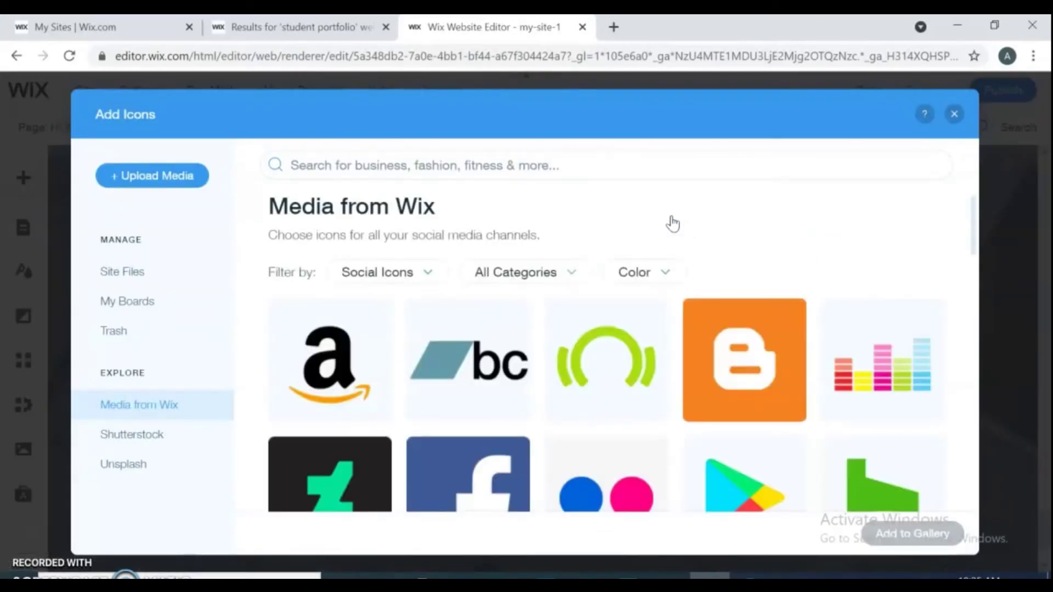
pyautogui.moveTo(970, 216); pyautogui.dragTo(1048, 373)
pyautogui.click(467, 445)
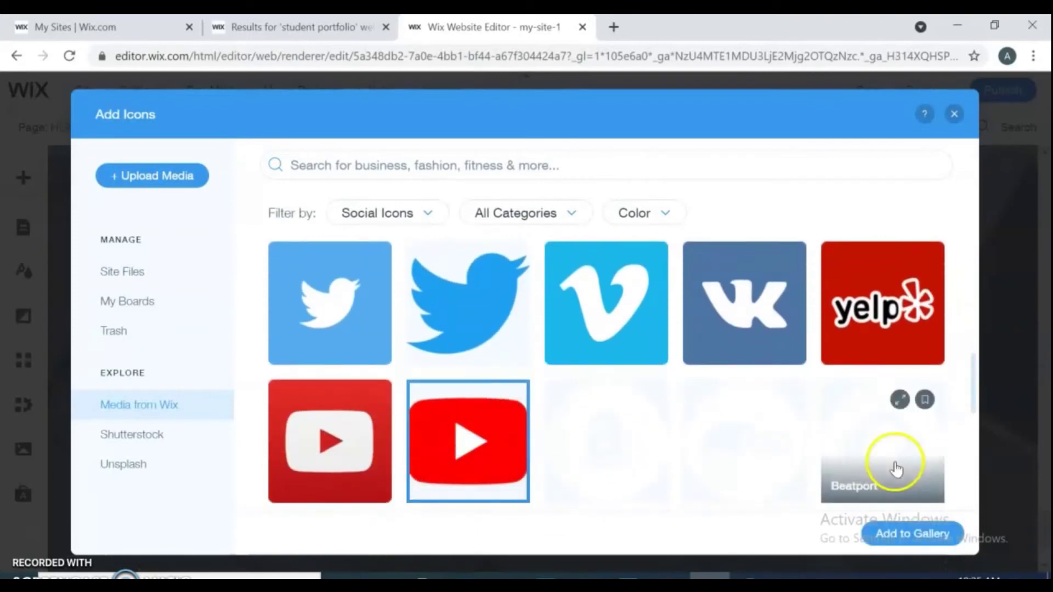
pyautogui.click(913, 534)
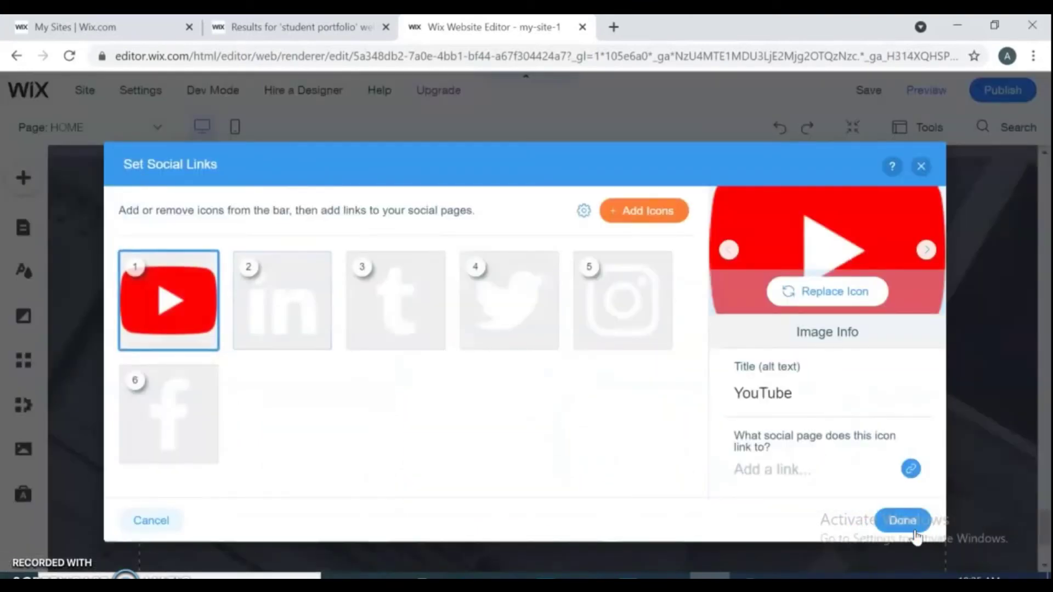
# Check the YouTube icon's alt text and link options without adding a link, and apply the social bar changes
pyautogui.moveTo(672, 352)
pyautogui.click(781, 406)
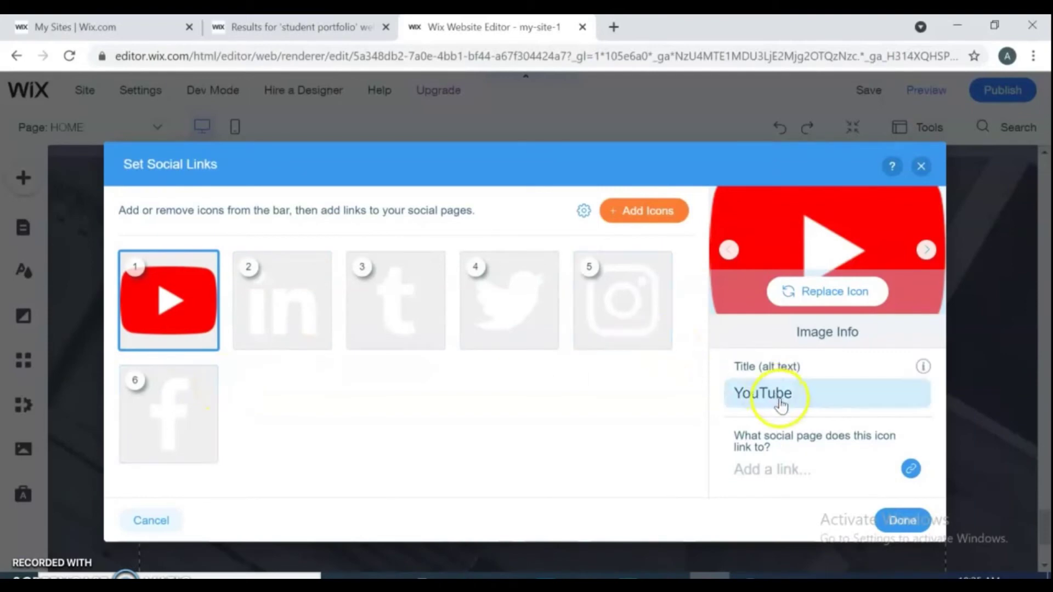
pyautogui.click(779, 396)
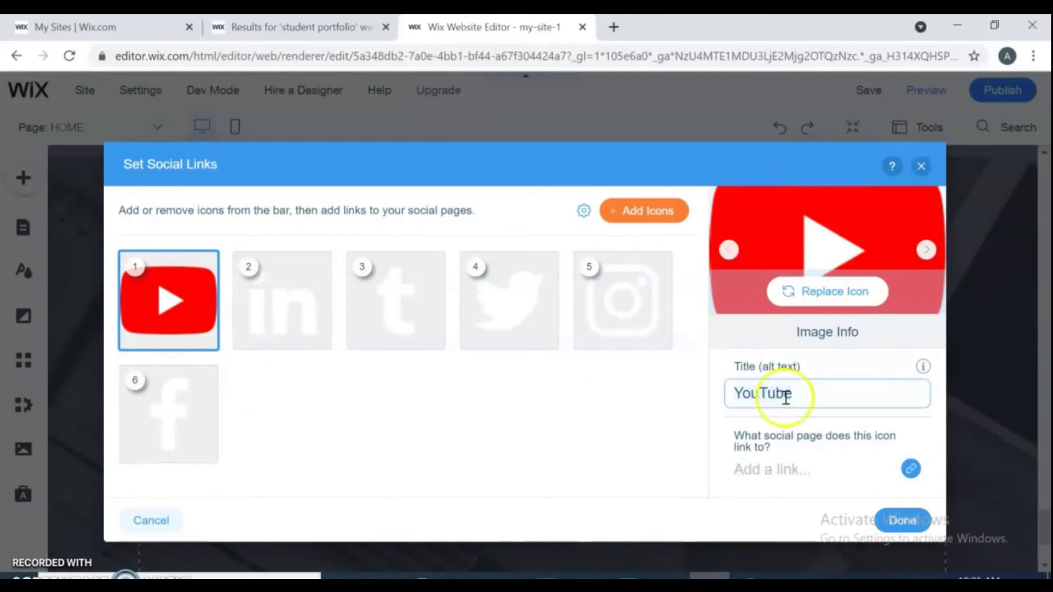
pyautogui.click(789, 467)
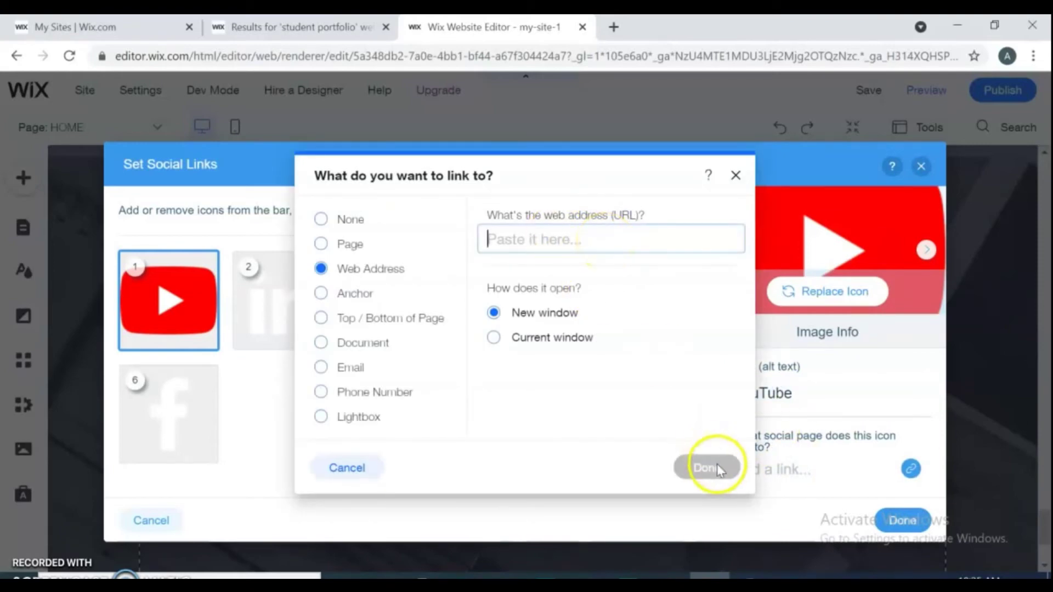
pyautogui.click(735, 175)
pyautogui.click(902, 520)
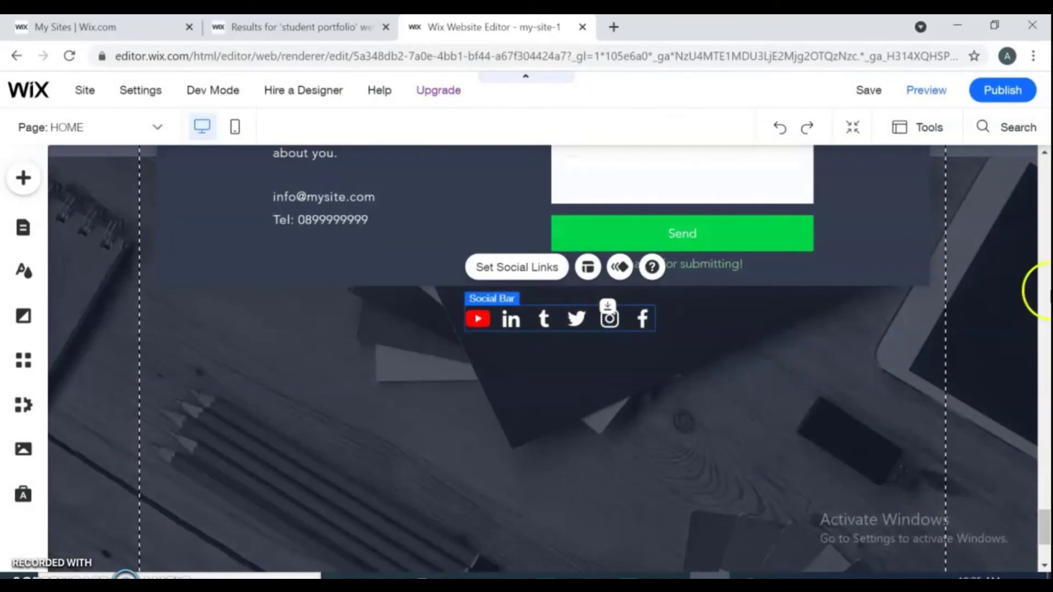
# Replace the template owner's name and "Proudly created" in the footer copyright line with the site owner's name
pyautogui.moveTo(1043, 521); pyautogui.dragTo(1043, 535)
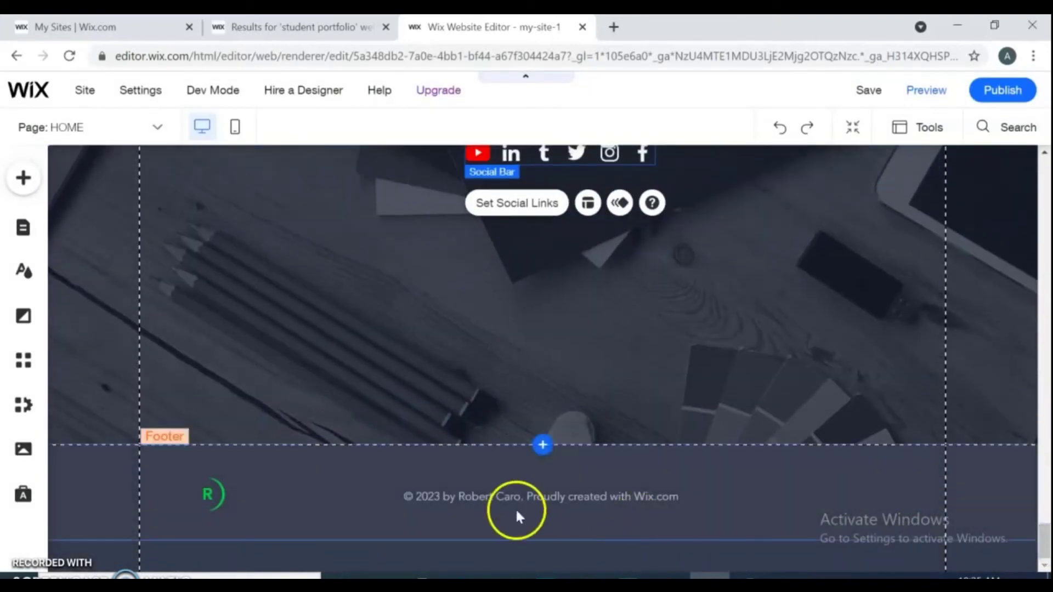
pyautogui.click(486, 501)
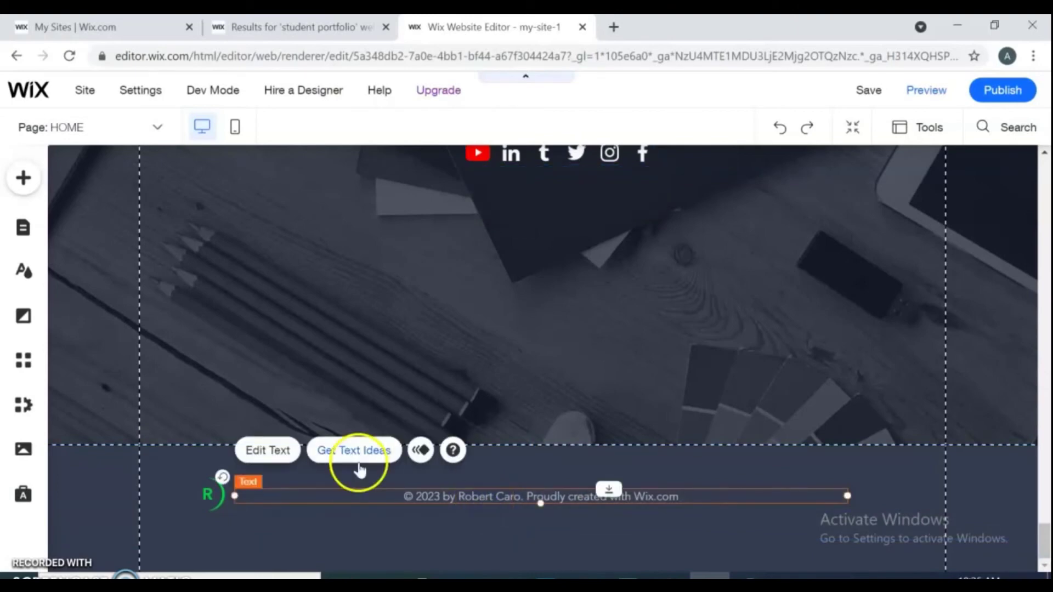
pyautogui.click(280, 450)
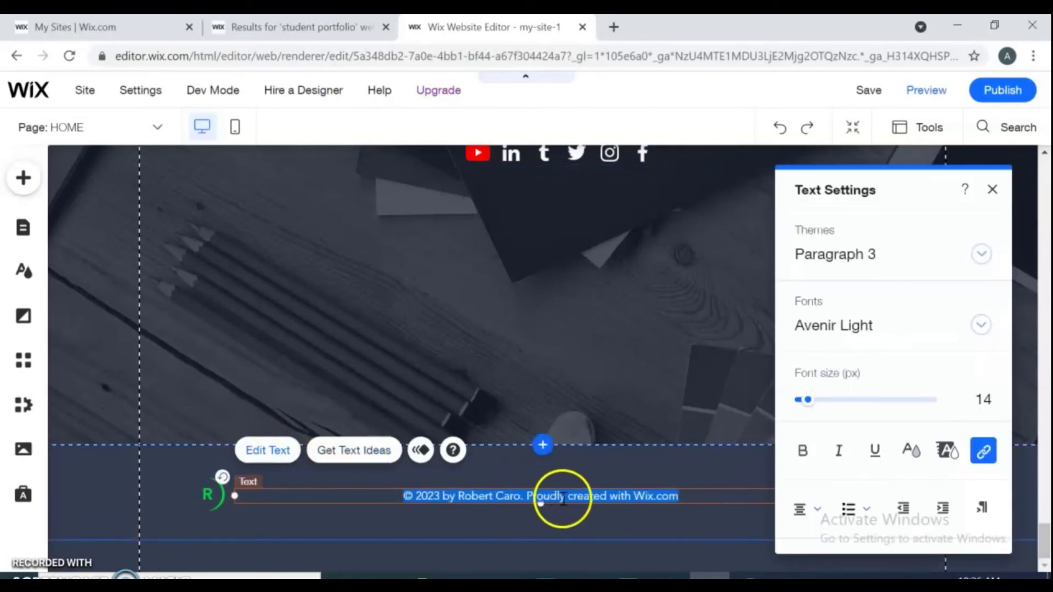
pyautogui.click(613, 493)
pyautogui.press('BackSpace')
pyautogui.press('BackSpace')
pyautogui.press('BackSpace')
pyautogui.press('BackSpace')
pyautogui.press('BackSpace')
pyautogui.press('BackSpace')
pyautogui.press('BackSpace')
pyautogui.press('BackSpace')
pyautogui.press('BackSpace')
pyautogui.press('BackSpace')
pyautogui.press('BackSpace')
pyautogui.press('BackSpace')
pyautogui.press('BackSpace')
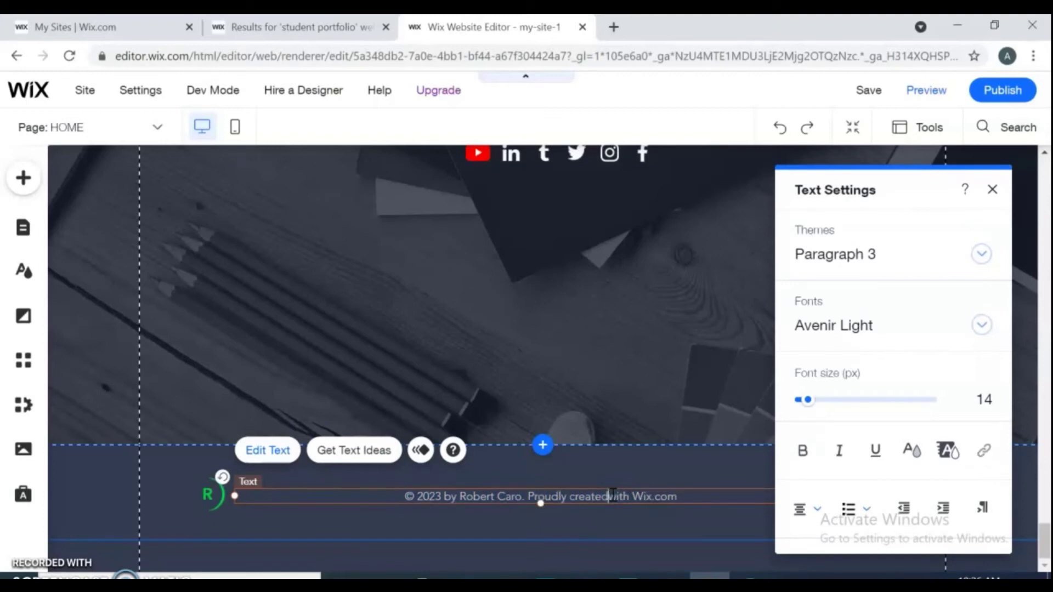
pyautogui.press('BackSpace')
pyautogui.press('BackSpace')
pyautogui.press('BackSpace')
pyautogui.press('BackSpace')
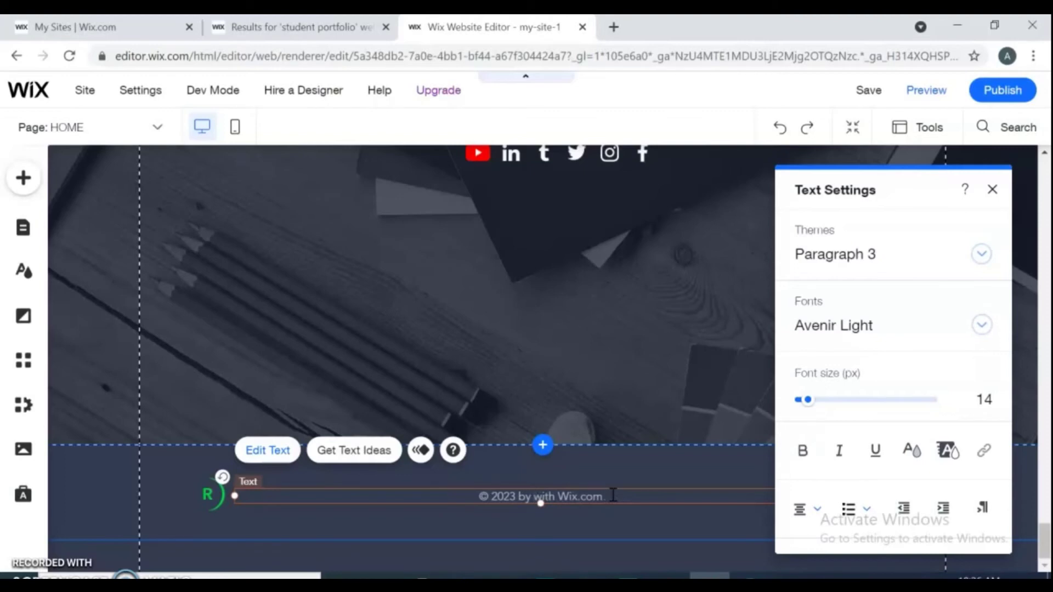
pyautogui.write('haidari')
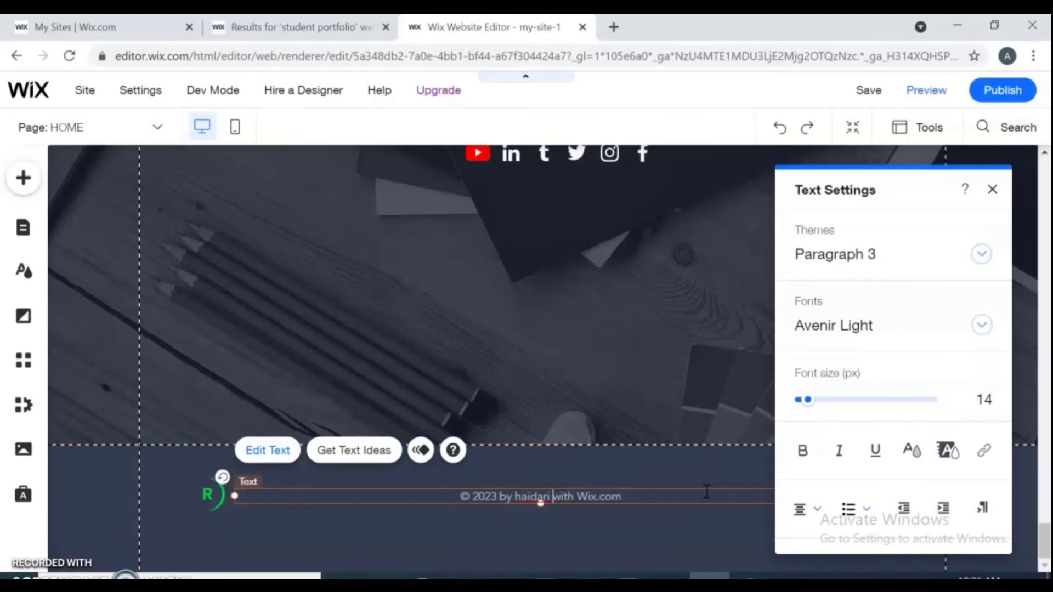
pyautogui.click(618, 528)
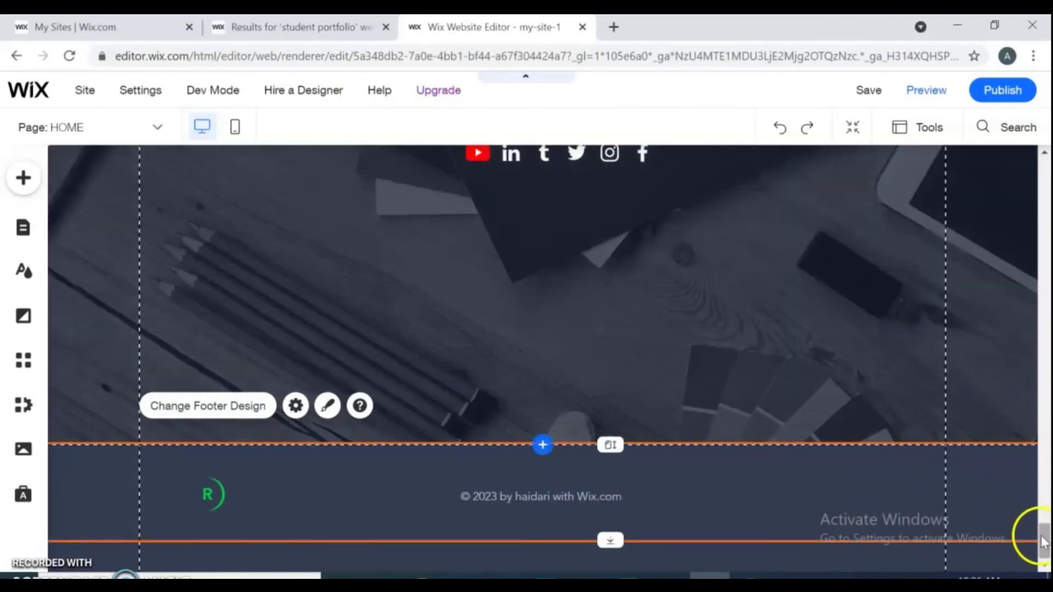
# Open the site's PORTFOLIO page for editing and look over its gallery
pyautogui.click(1044, 545)
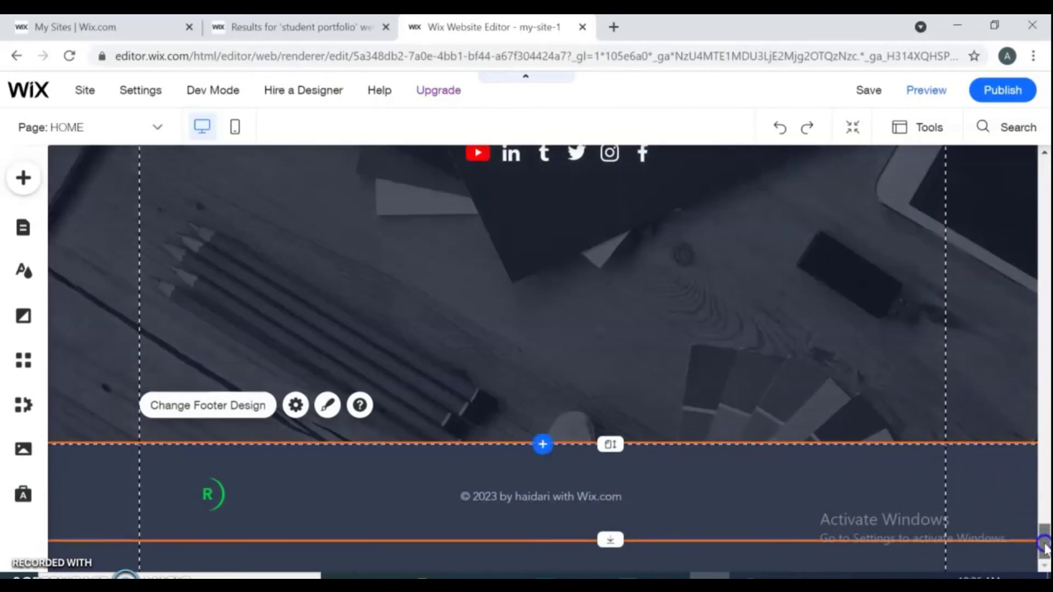
pyautogui.moveTo(1044, 546); pyautogui.dragTo(1025, 120)
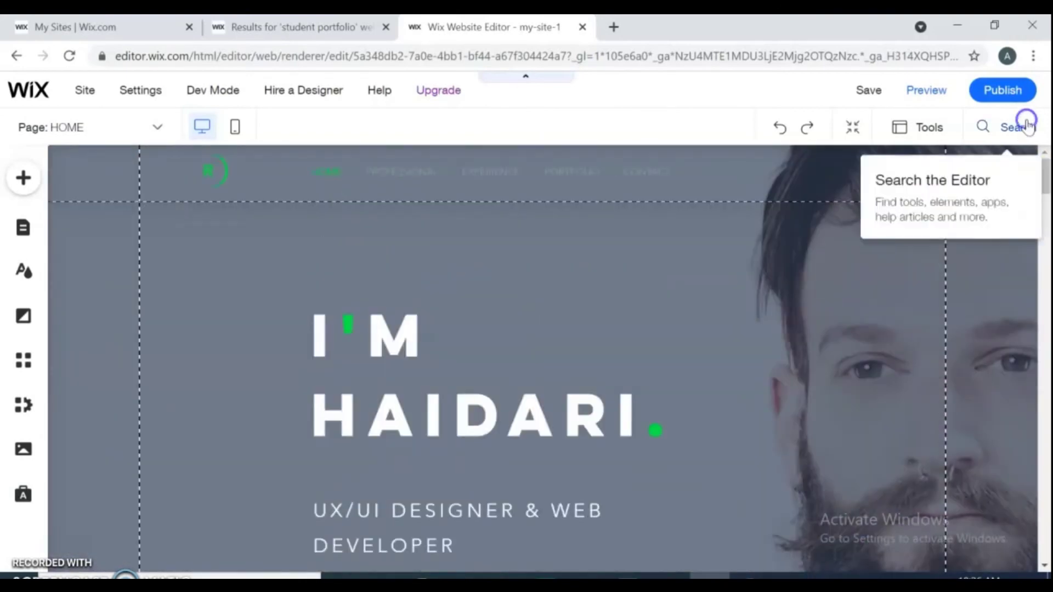
pyautogui.click(71, 127)
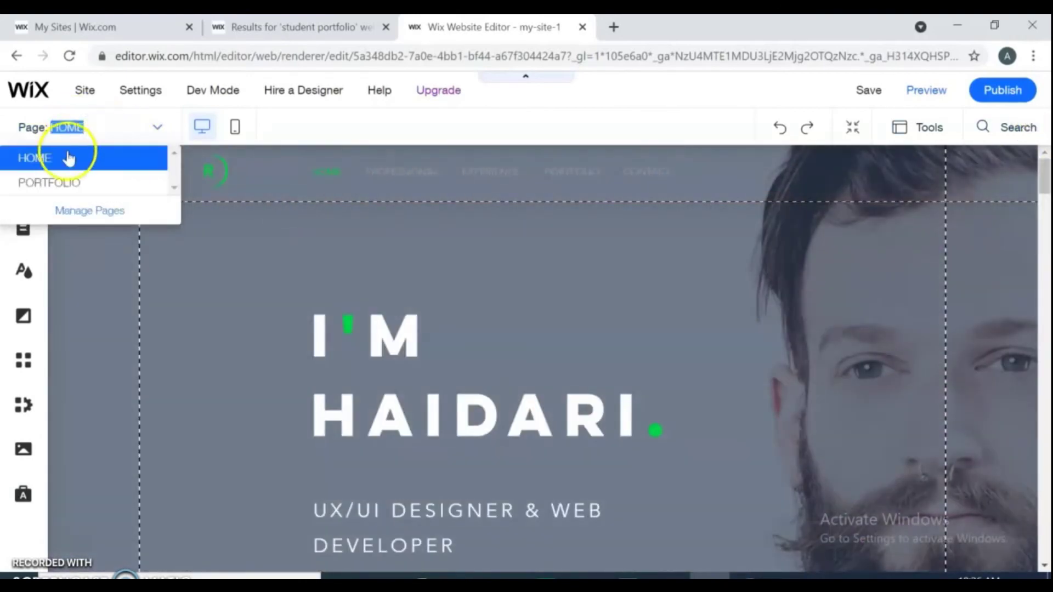
pyautogui.click(66, 182)
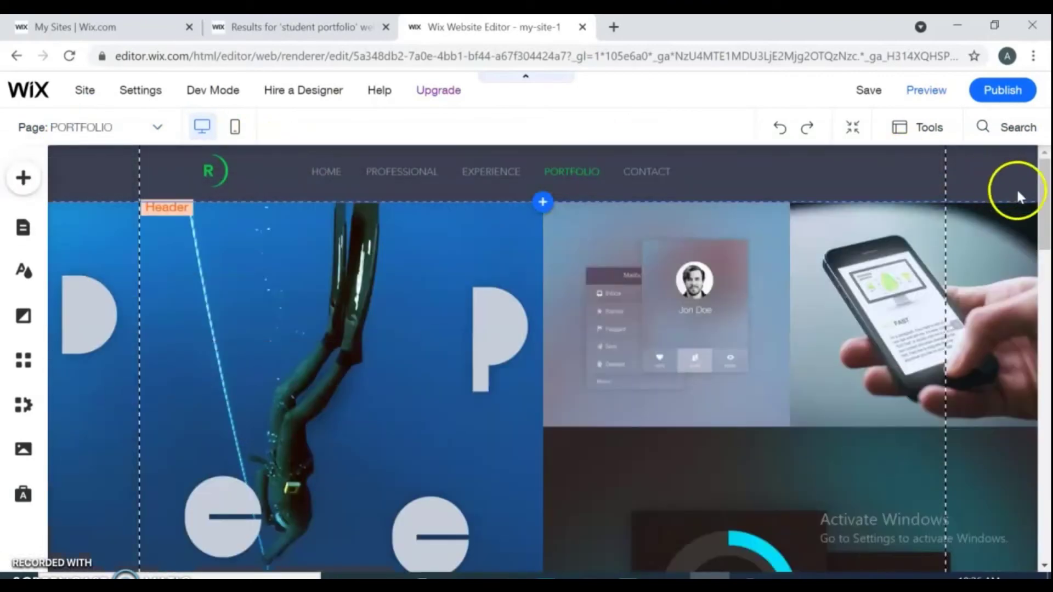
pyautogui.moveTo(1045, 203); pyautogui.dragTo(1009, 189)
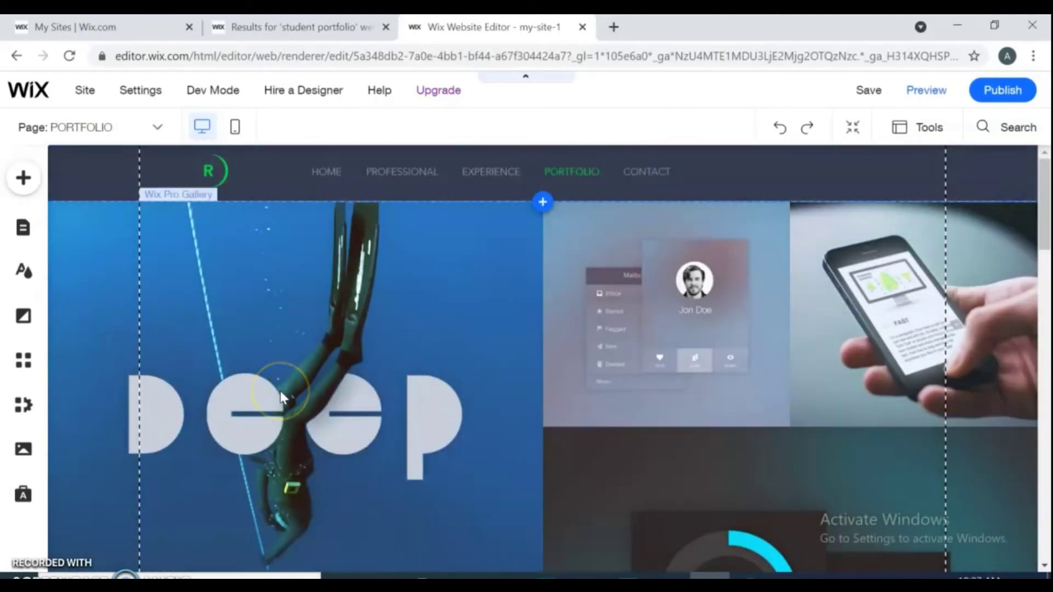
# Try the Masonry layout on the Portfolio page's Wix Pro Gallery, return it to Collage, and close the gallery settings
pyautogui.click(278, 390)
pyautogui.click(364, 355)
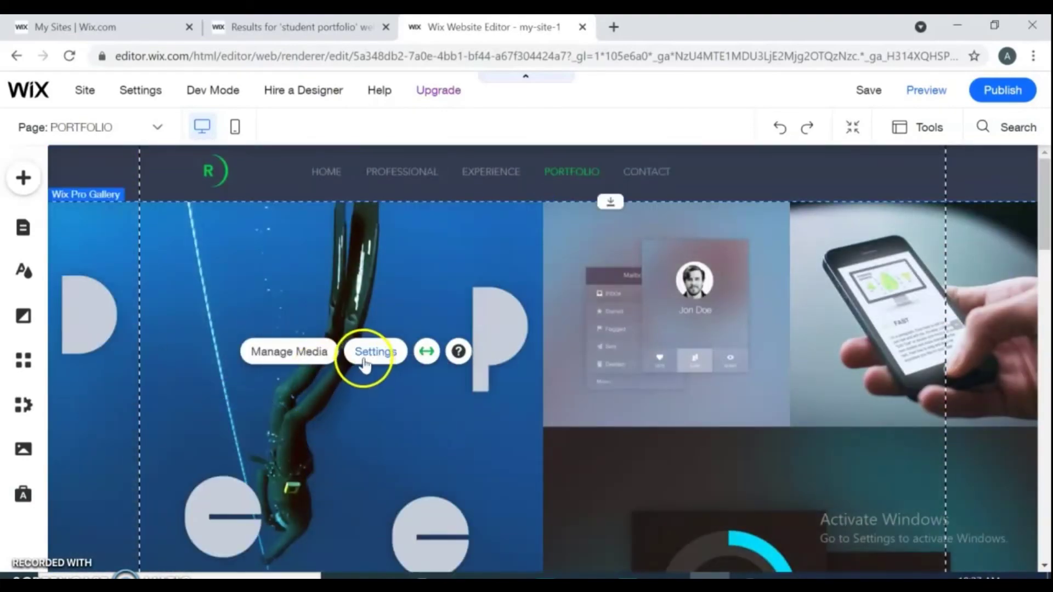
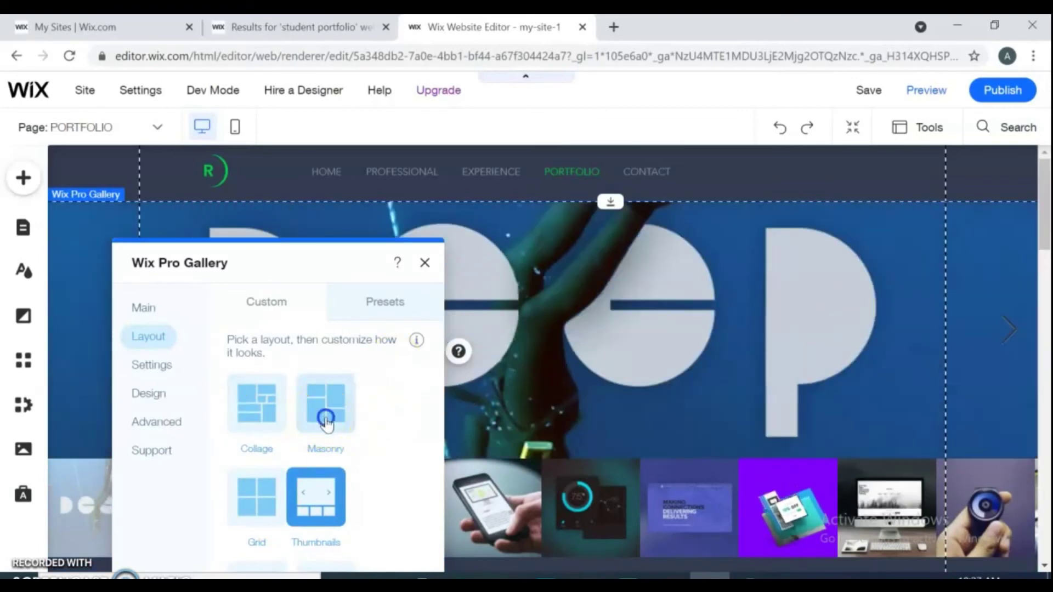
pyautogui.click(324, 405)
pyautogui.click(608, 383)
pyautogui.moveTo(1044, 242); pyautogui.dragTo(1015, 225)
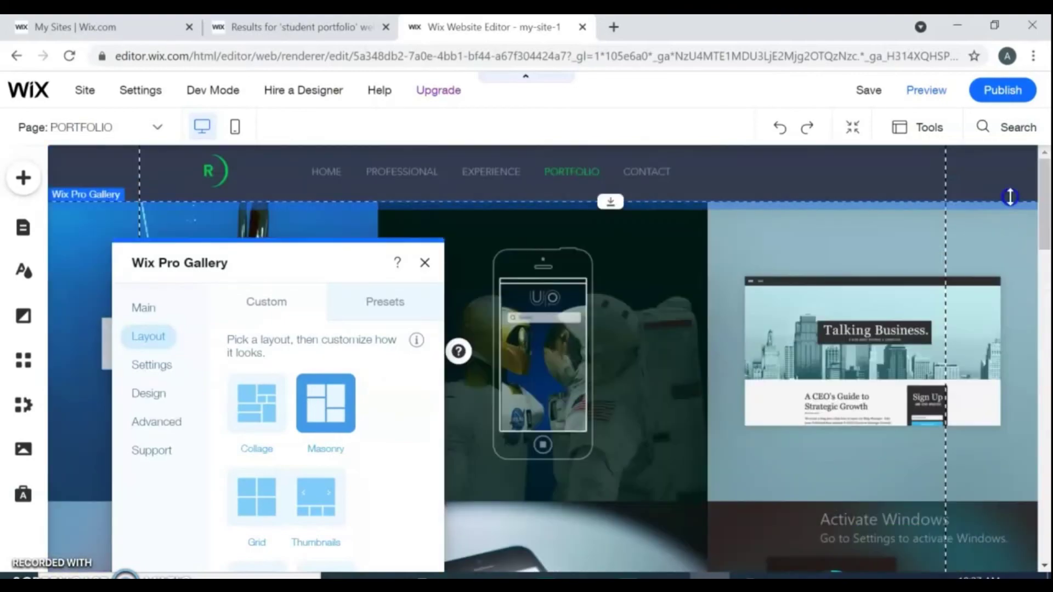
pyautogui.click(257, 410)
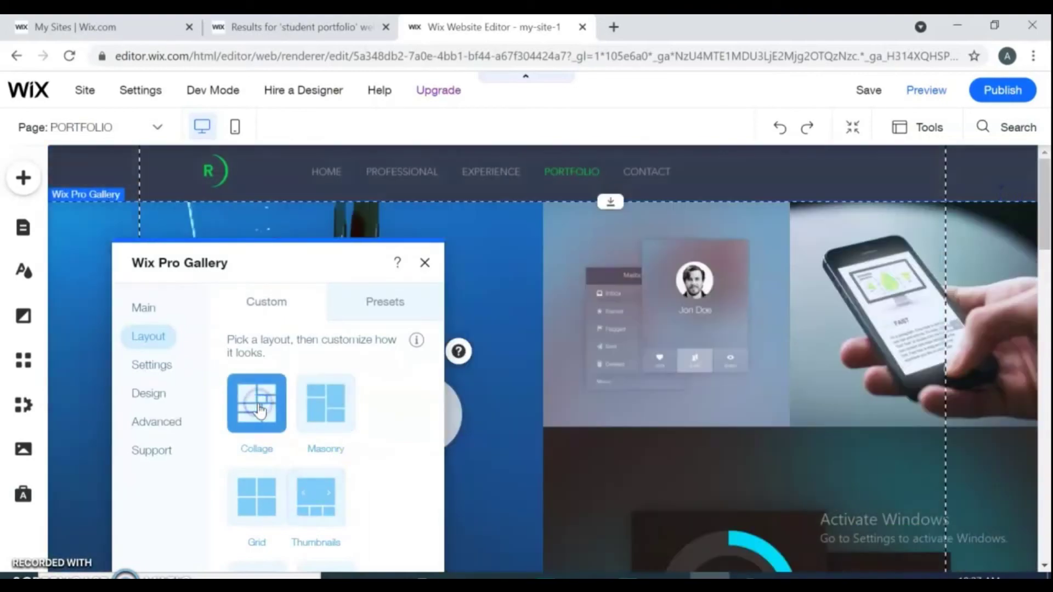
pyautogui.click(425, 266)
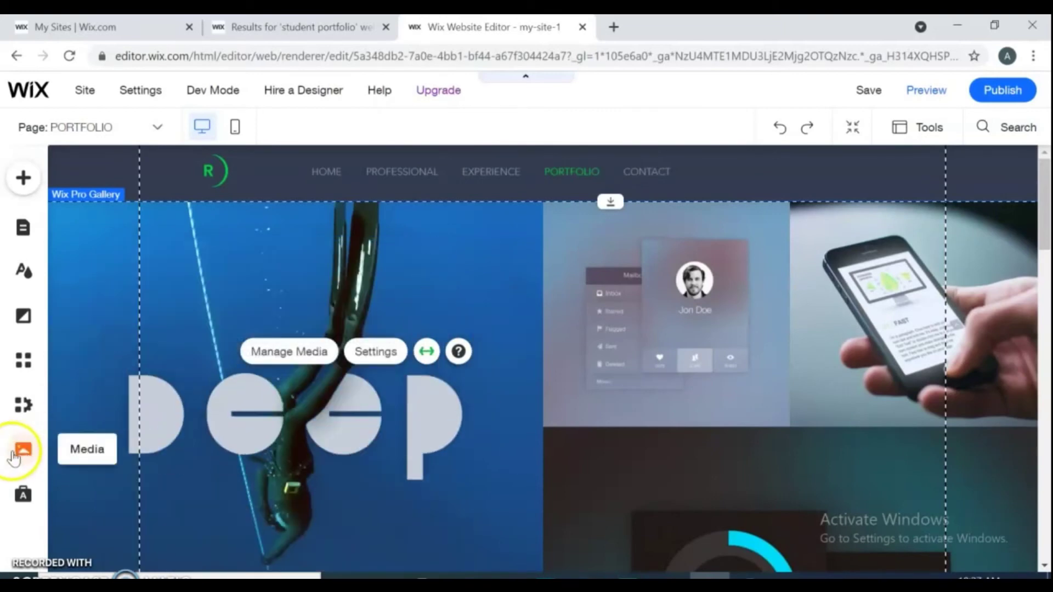
# Browse the site media library and open the purchase page for the Shutterstock image of a man holding a blank phone
pyautogui.click(14, 453)
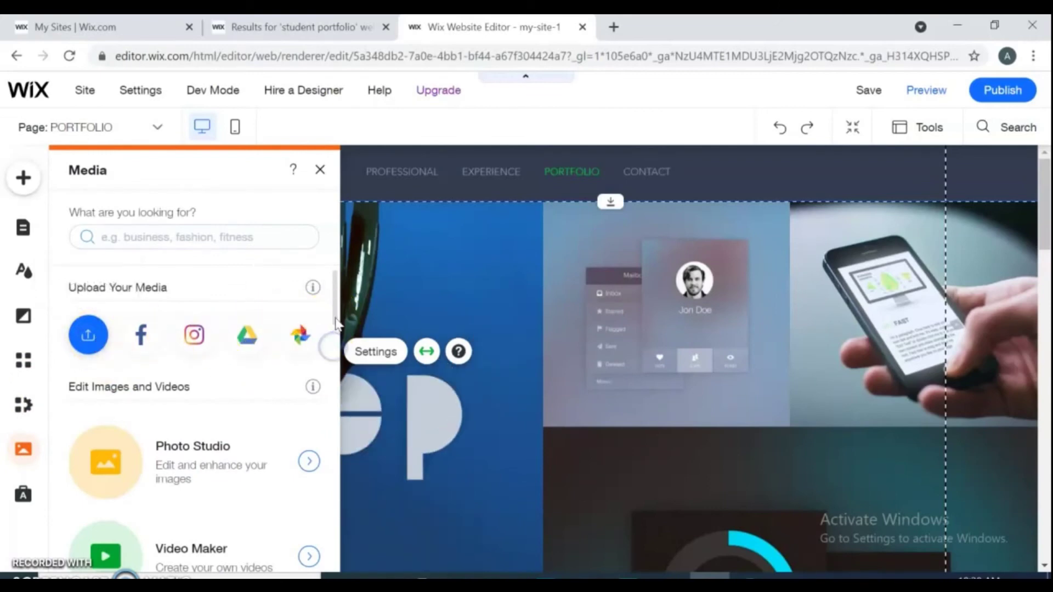
pyautogui.moveTo(335, 324); pyautogui.dragTo(353, 452)
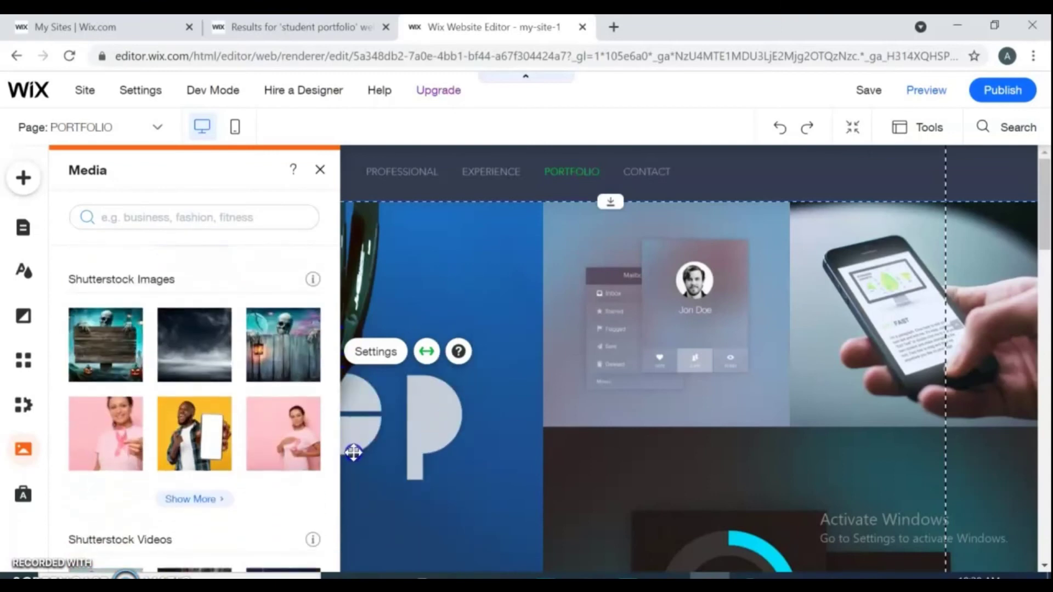
pyautogui.click(198, 436)
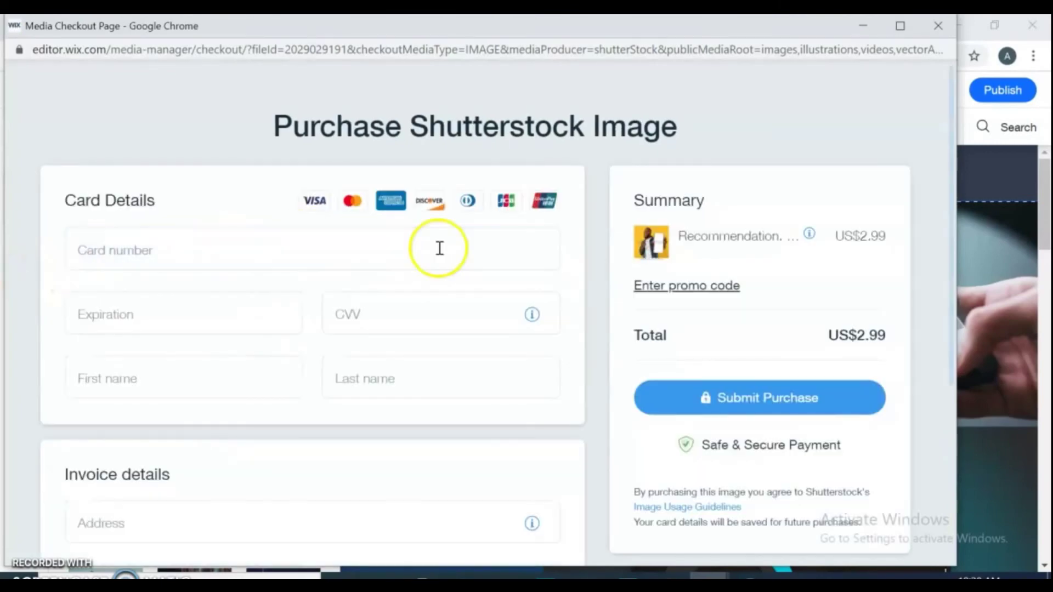
# Leave the image purchase page, then view and close the purchase page for the Shutterstock video of a laptop on a desk
pyautogui.click(939, 27)
pyautogui.moveTo(332, 403); pyautogui.dragTo(327, 540)
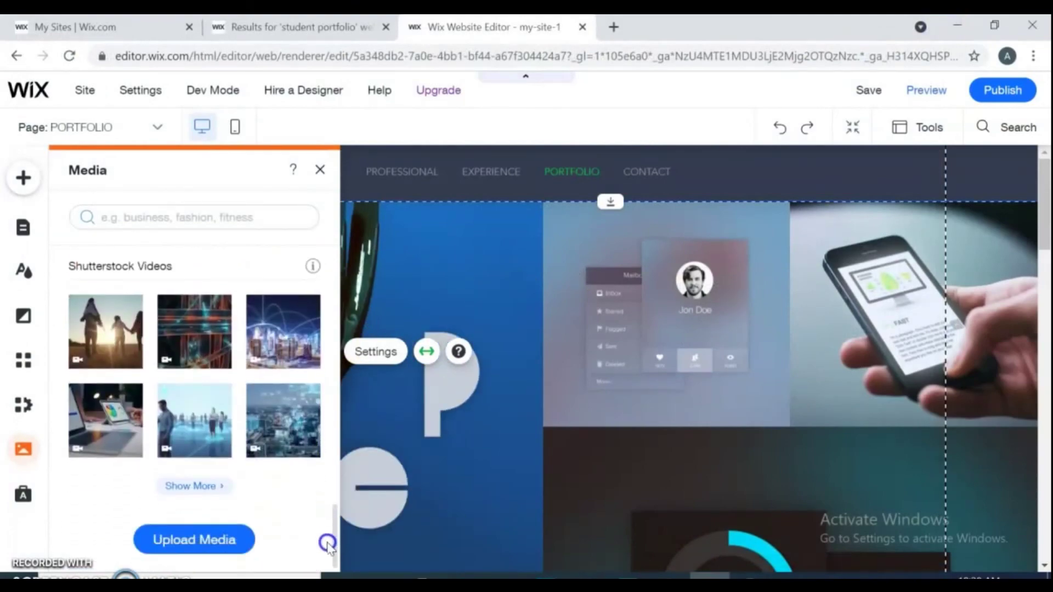
pyautogui.click(99, 421)
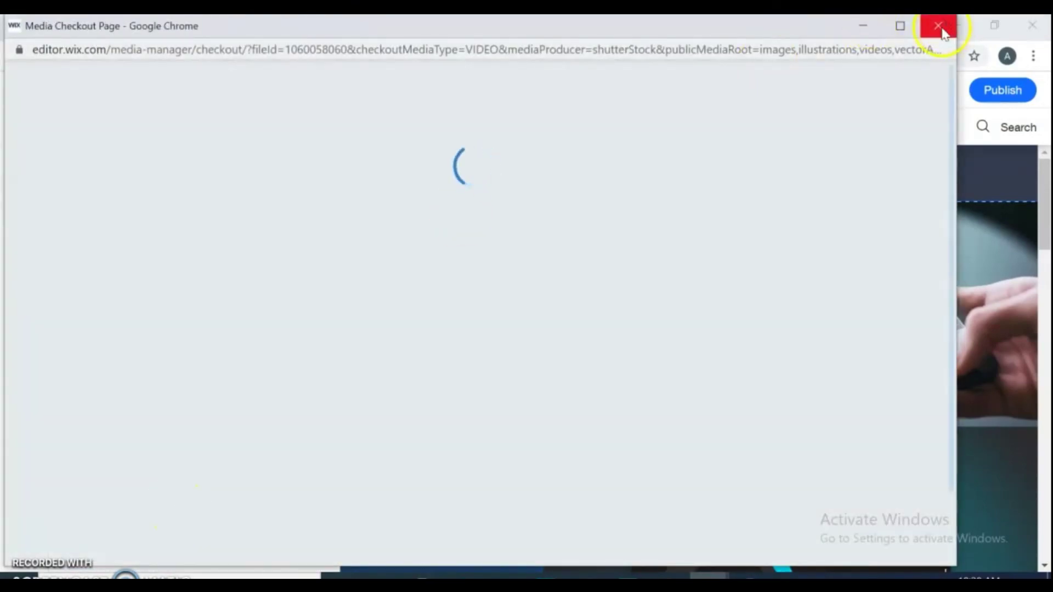
pyautogui.click(938, 27)
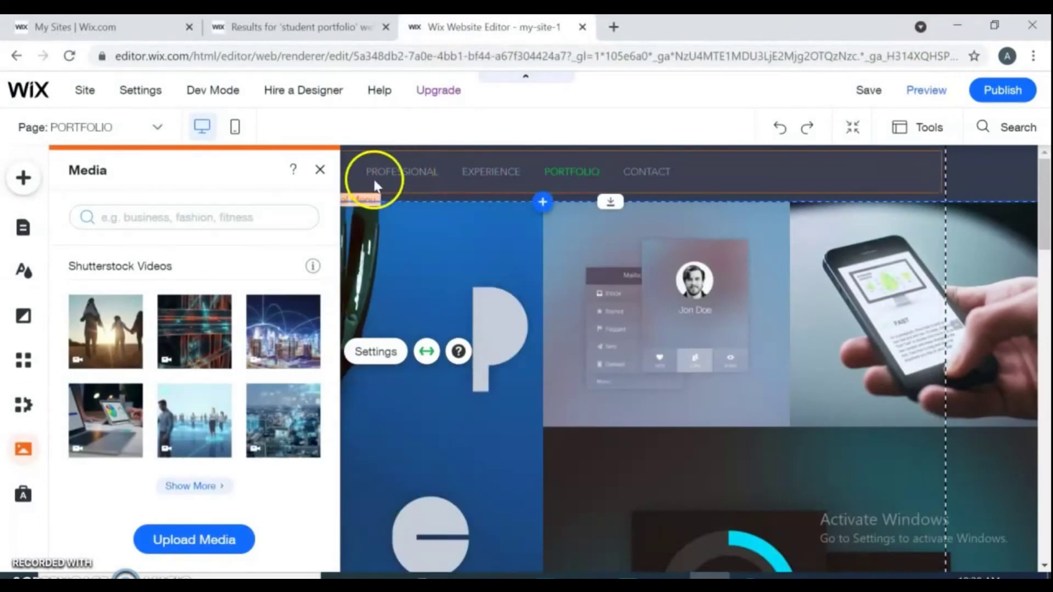
# Open the site's HOME page for editing and look over the suggested backgrounds for its hero strip
pyautogui.click(62, 130)
pyautogui.click(50, 156)
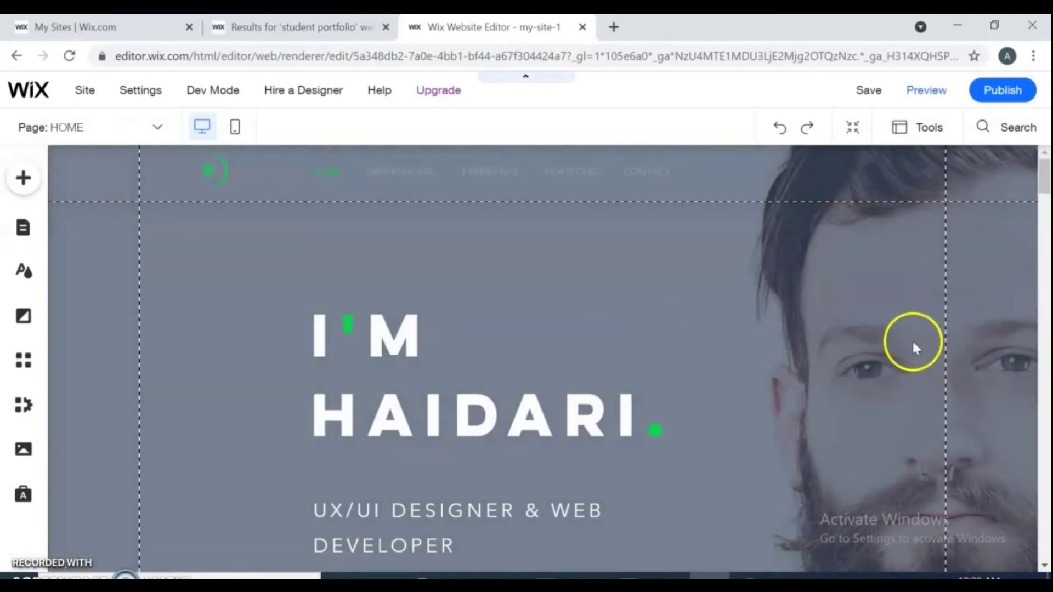
pyautogui.click(912, 344)
pyautogui.click(841, 306)
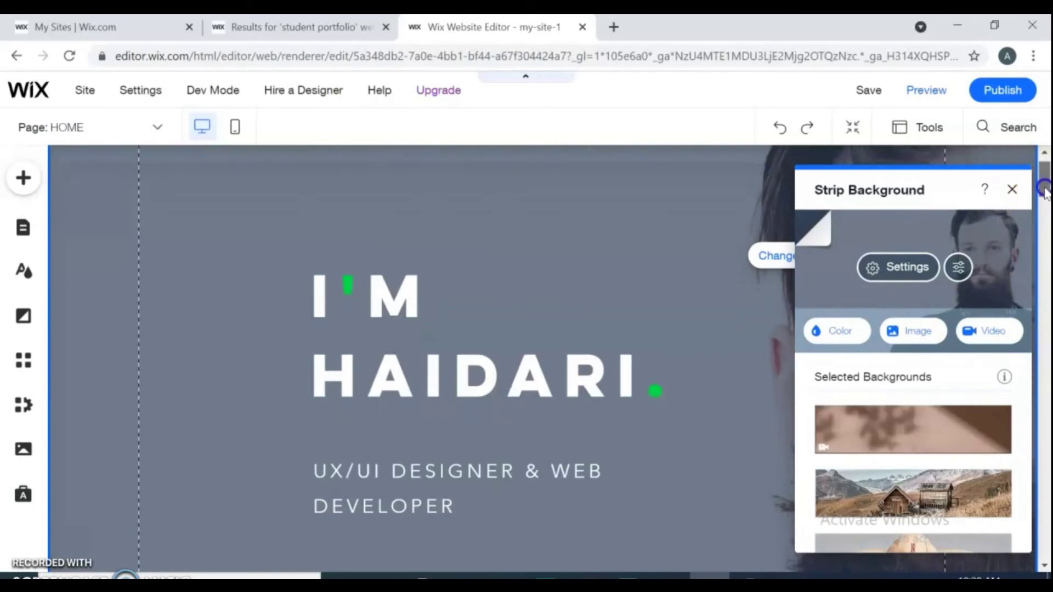
pyautogui.scroll(-4, 1037, 187)
pyautogui.moveTo(1027, 362); pyautogui.dragTo(1046, 477)
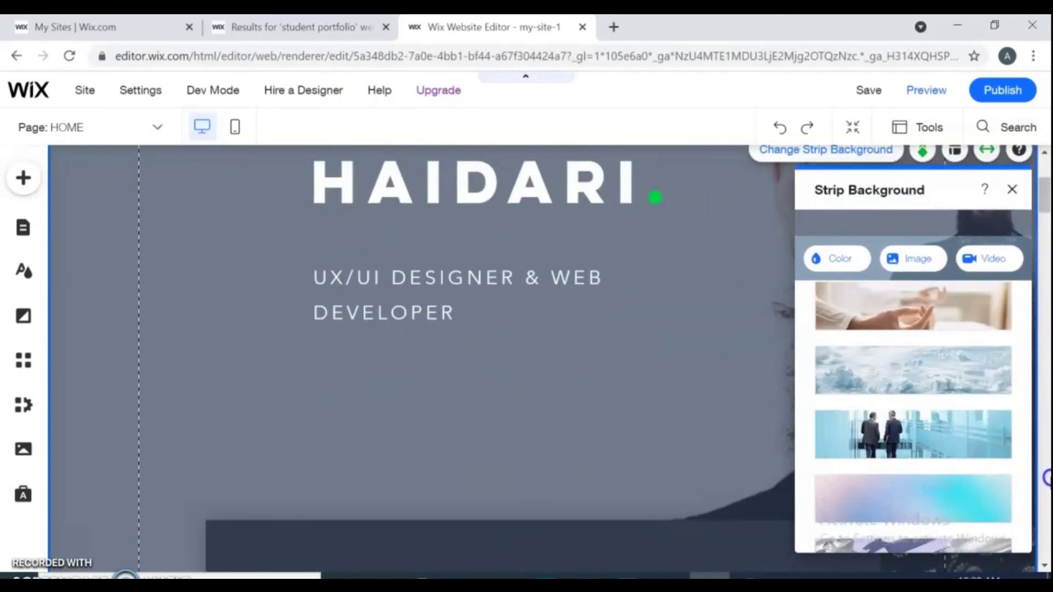
# View the color choices and the Media from Wix images for the hero strip's background, and close the background settings
pyautogui.click(837, 260)
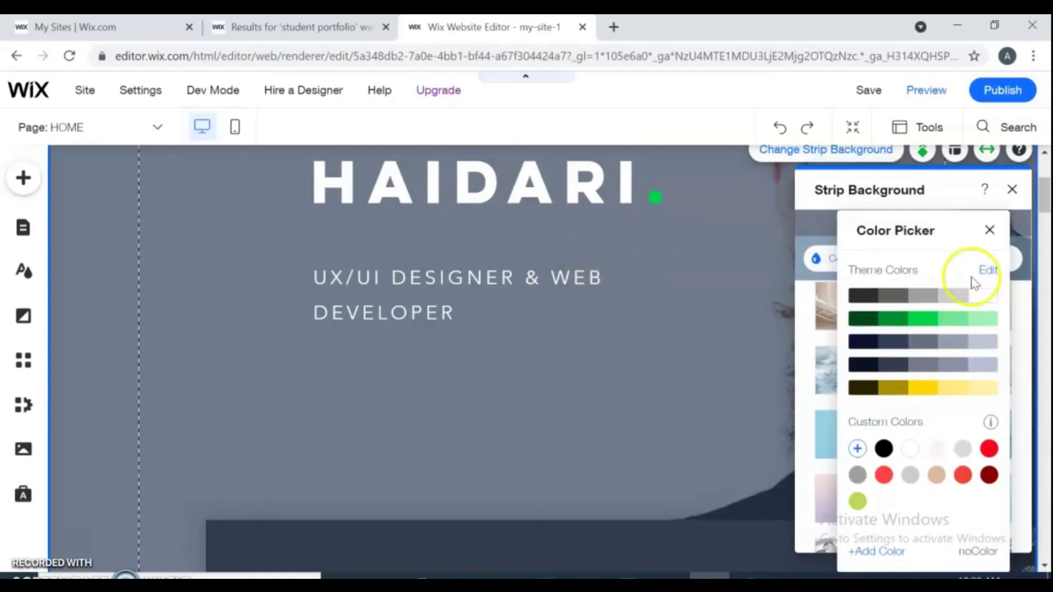
pyautogui.click(989, 232)
pyautogui.click(905, 258)
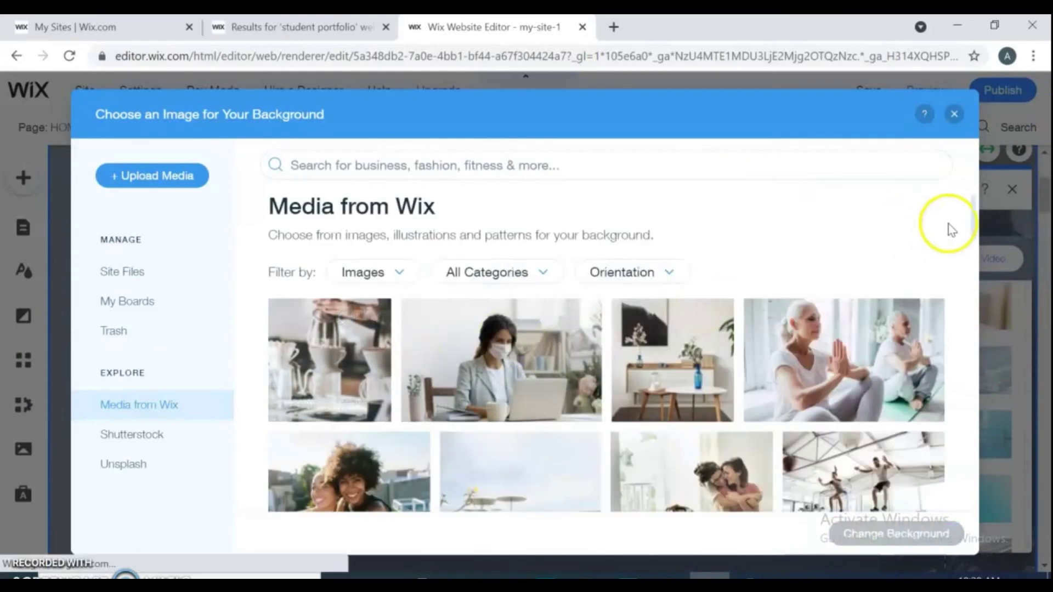
pyautogui.moveTo(974, 230); pyautogui.dragTo(981, 281)
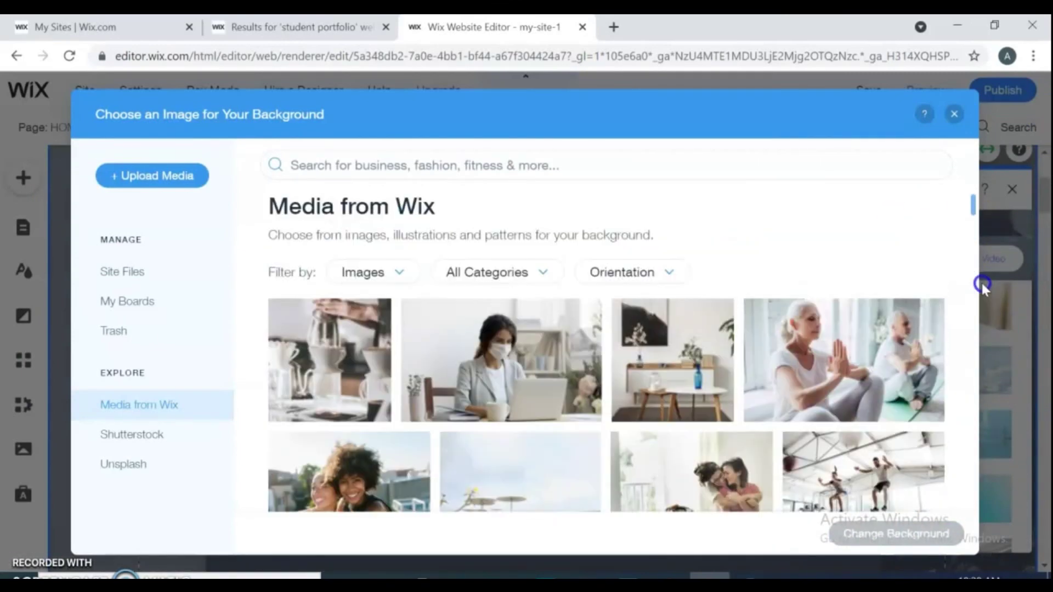
pyautogui.click(952, 116)
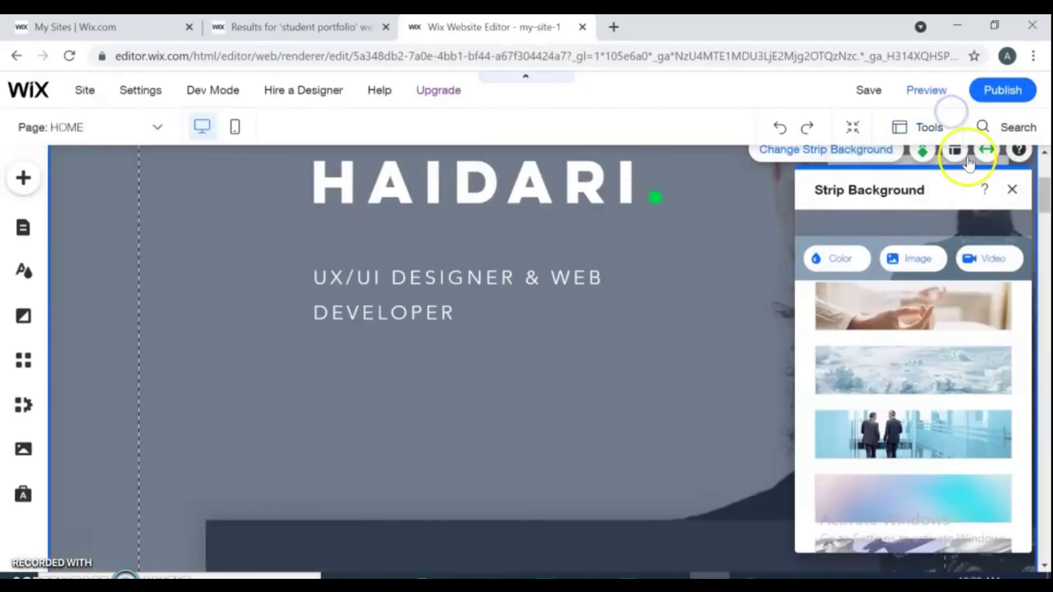
pyautogui.click(1011, 192)
# Publish the site and dismiss the publishing confirmation
pyautogui.moveTo(1045, 203); pyautogui.dragTo(1045, 156)
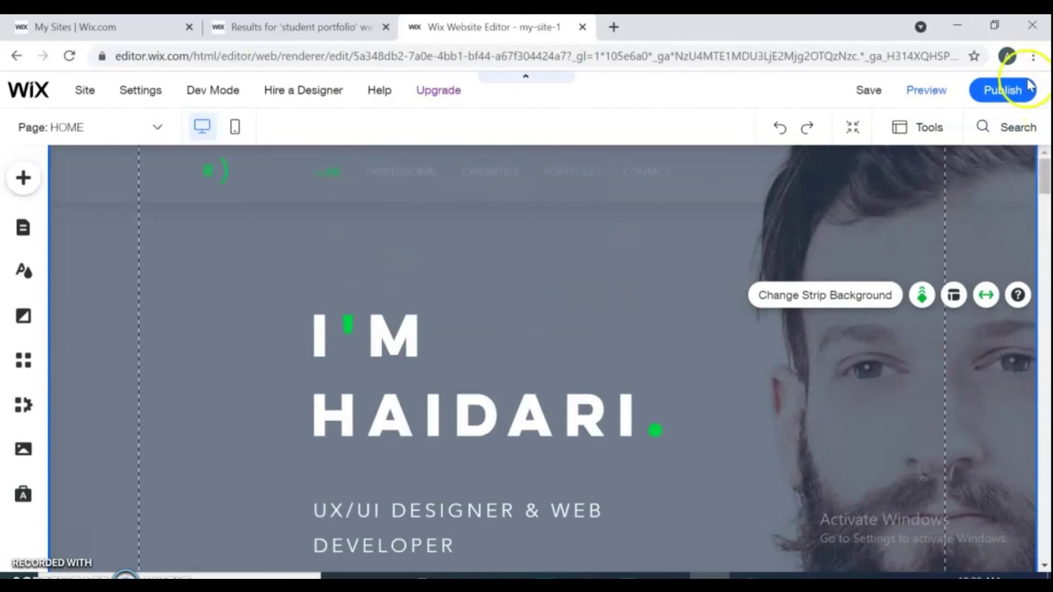
pyautogui.click(1028, 102)
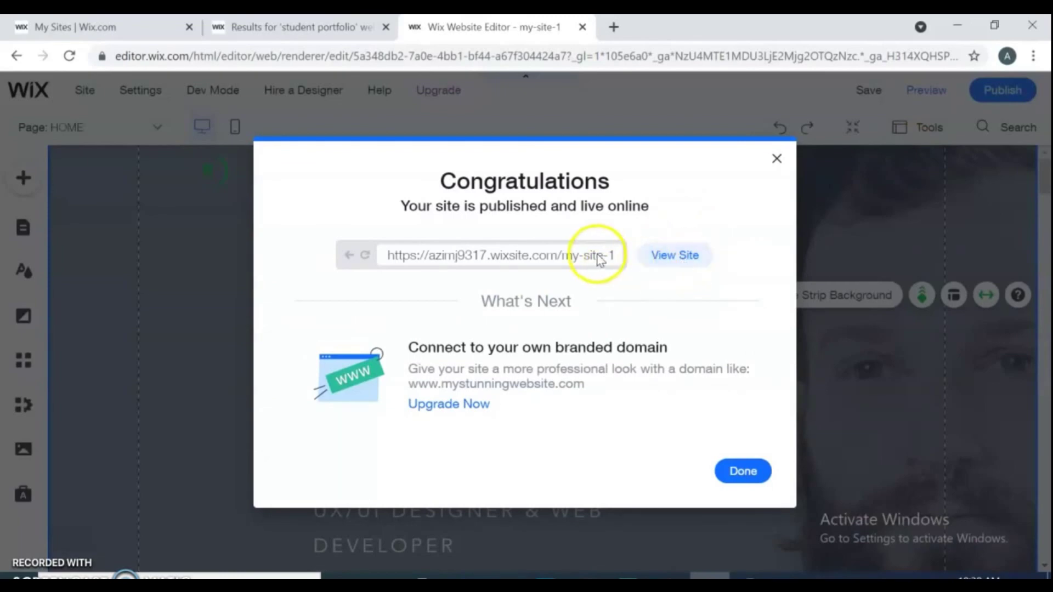
pyautogui.click(745, 471)
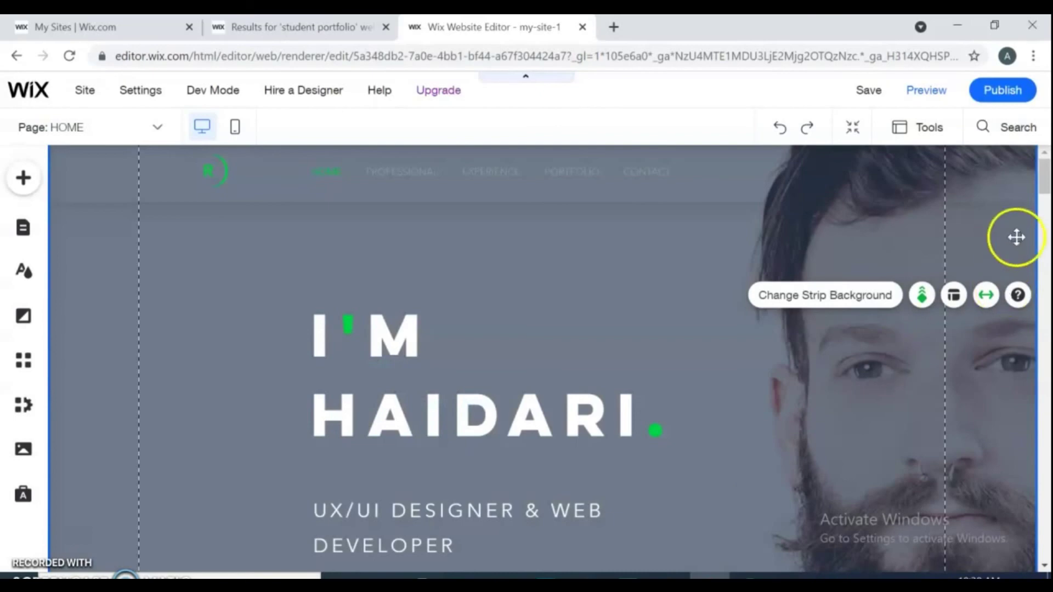
# View the text settings of the letter R logo below the hero section, close them, and look over the HOME page down to its footer
pyautogui.moveTo(1044, 178); pyautogui.dragTo(1044, 221)
pyautogui.click(541, 354)
pyautogui.click(543, 323)
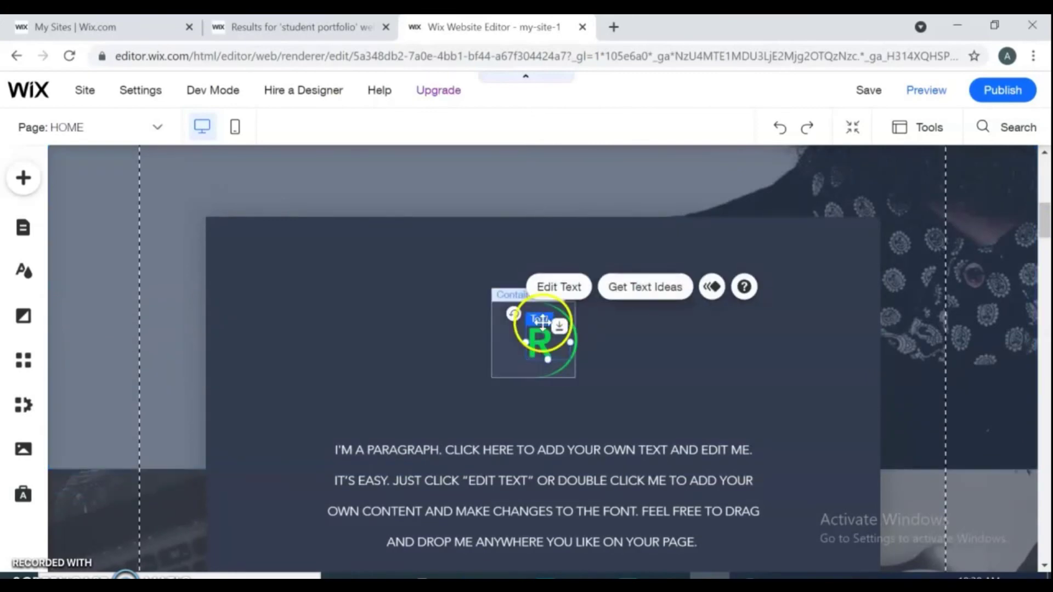
pyautogui.click(555, 291)
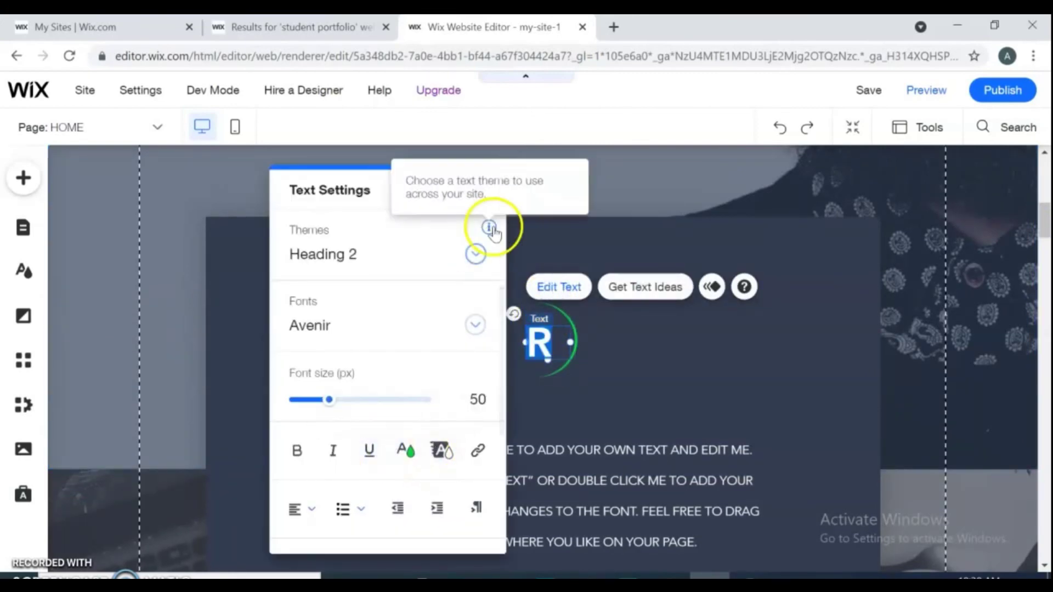
pyautogui.click(487, 191)
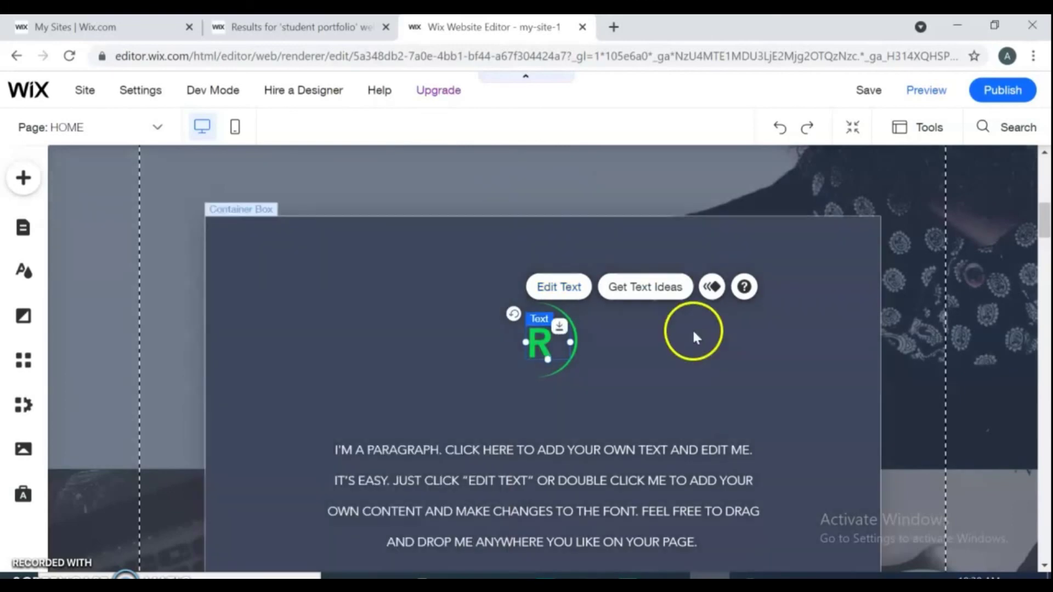
pyautogui.click(693, 329)
pyautogui.moveTo(1043, 225); pyautogui.dragTo(1046, 548)
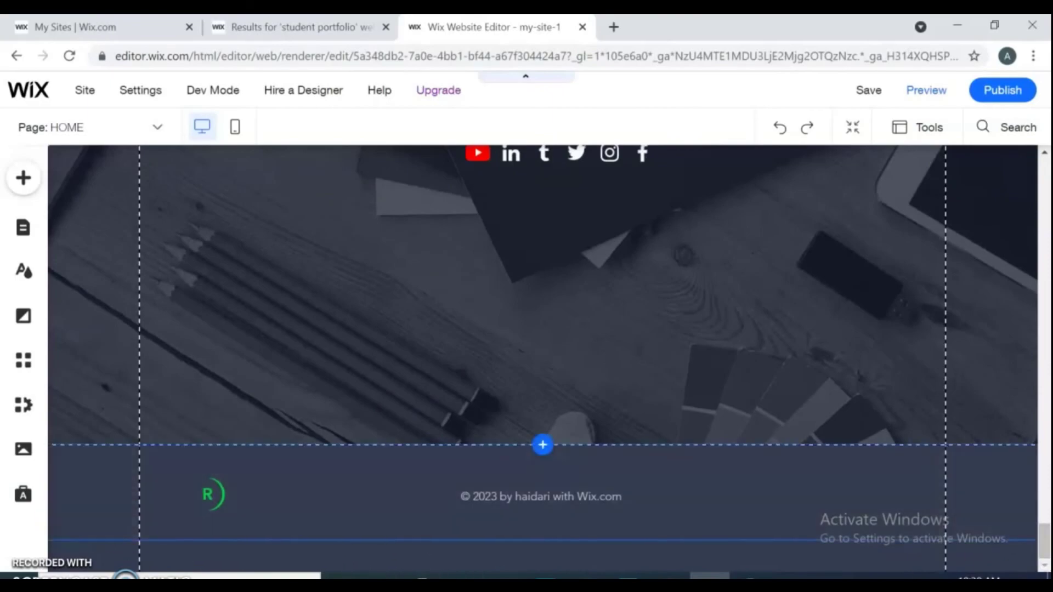